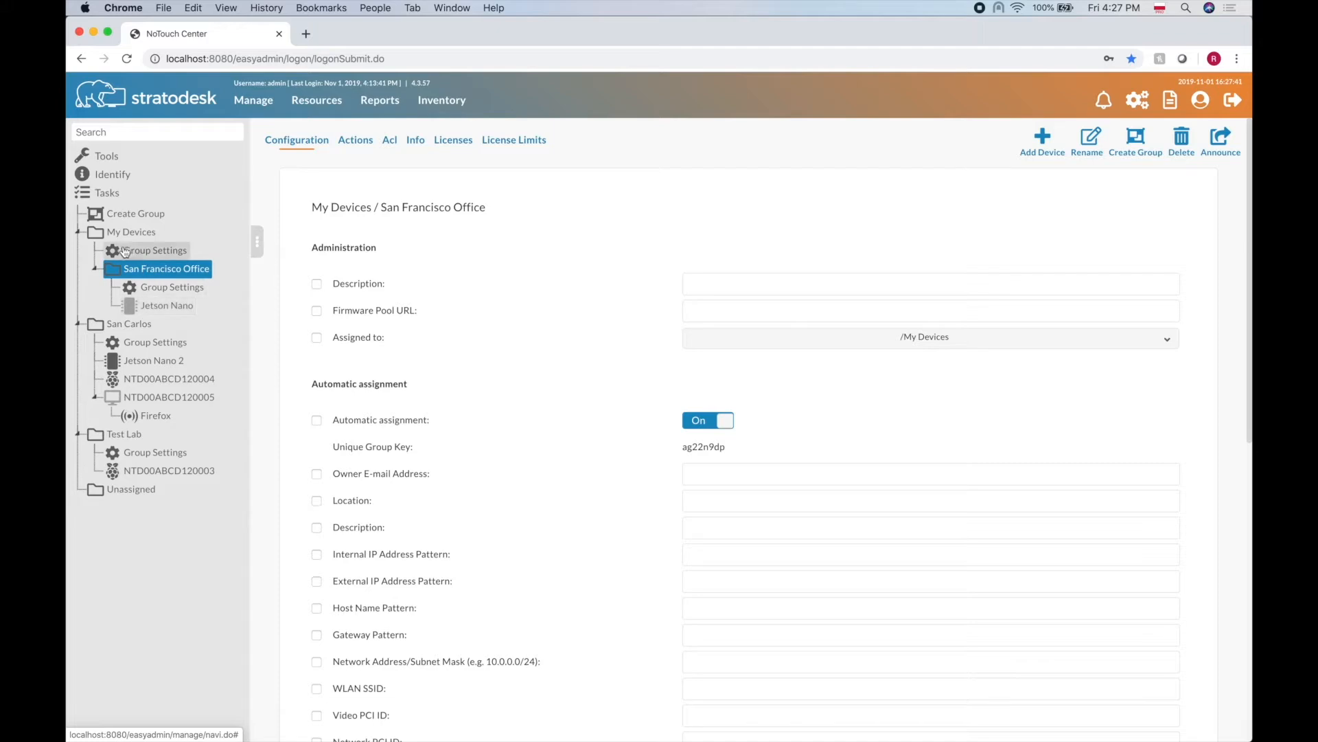
Step: View the Jetson Nano configuration, its San Francisco Office group and the list of uploaded client OS images
{"action": "left_click", "coordinate": [157, 303]}
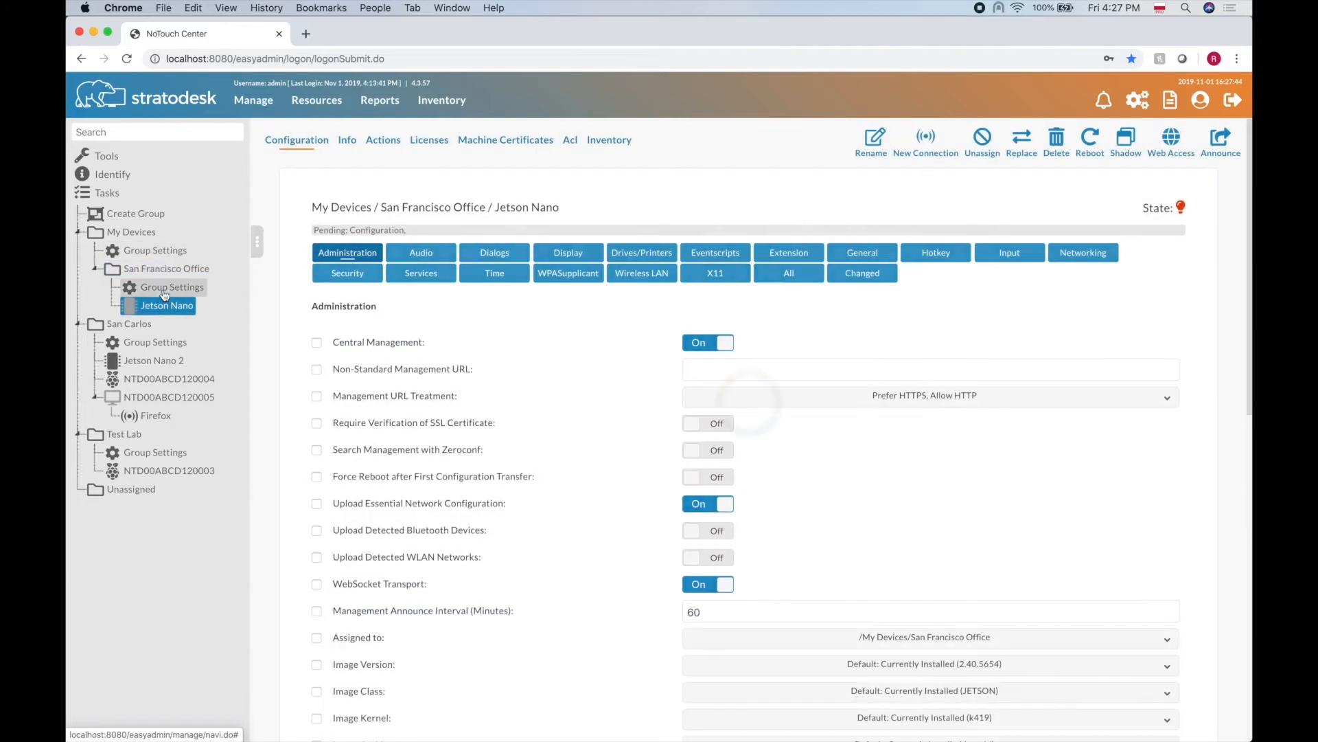
{"action": "left_click", "coordinate": [165, 294]}
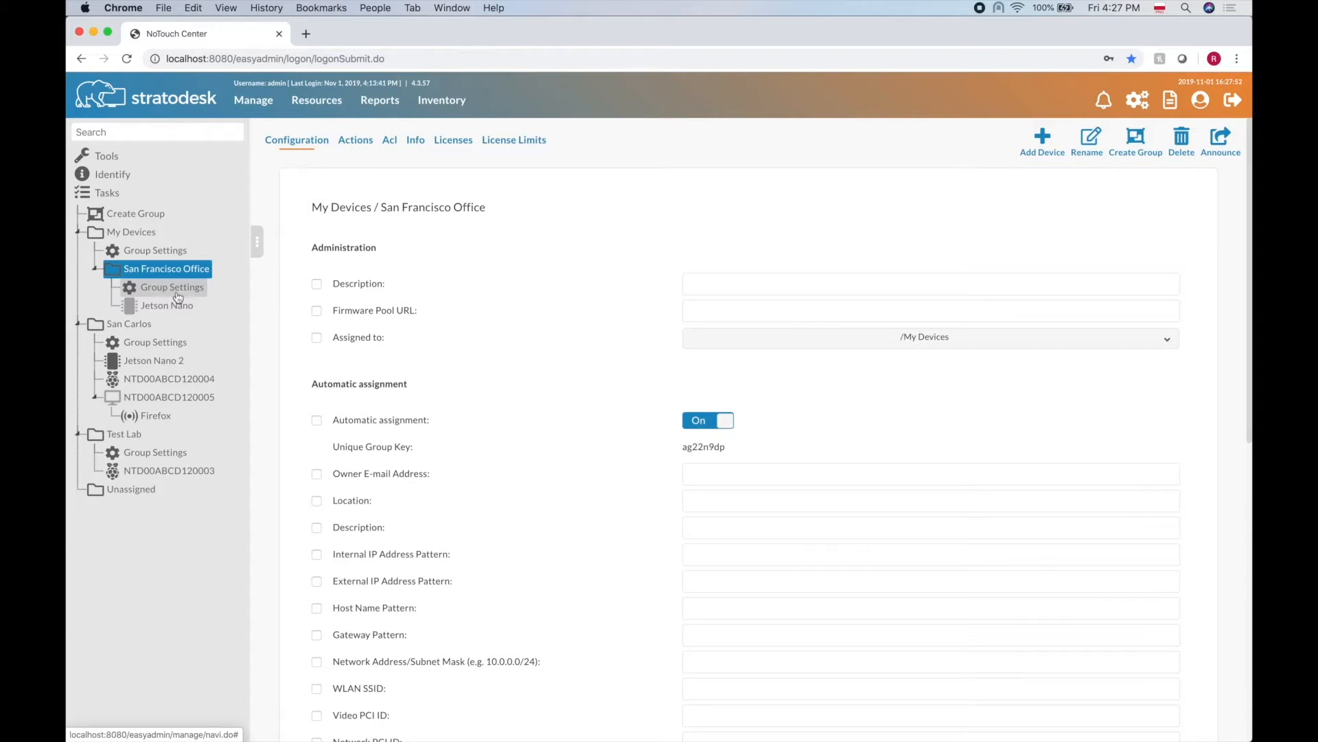
{"action": "left_click", "coordinate": [321, 106]}
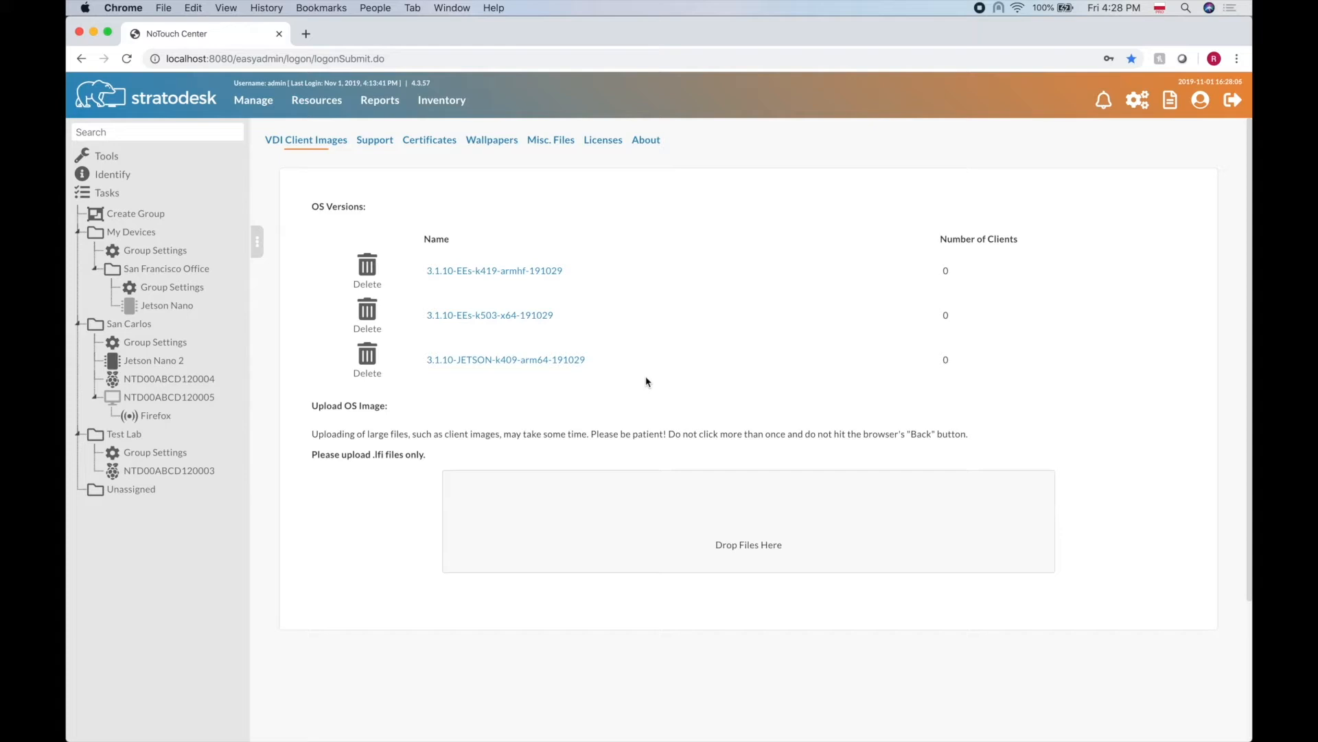
Step: Set the Client OS image in the San Carlos group settings to 3.1.10-EEs-k419-armhf-191029 and check that setting on device NTD00ABCD120005
{"action": "left_click", "coordinate": [145, 253]}
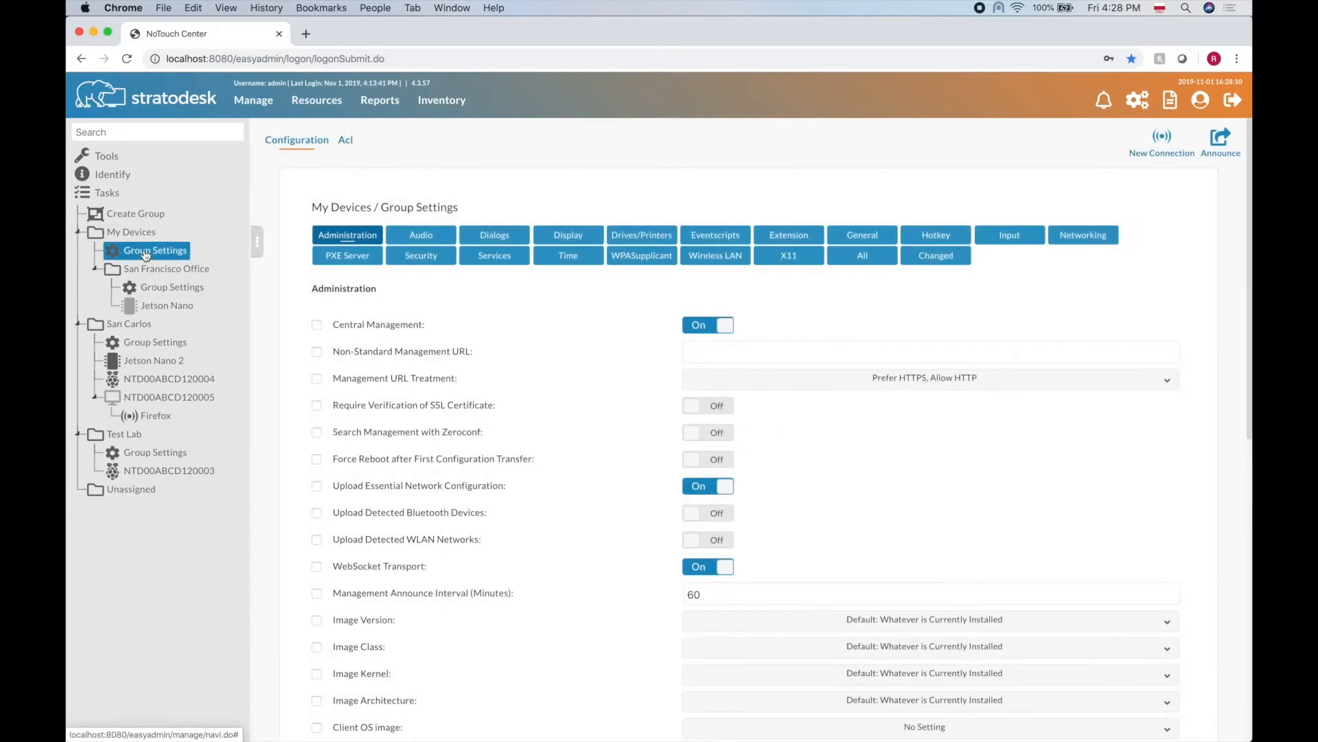
{"action": "left_click", "coordinate": [146, 340]}
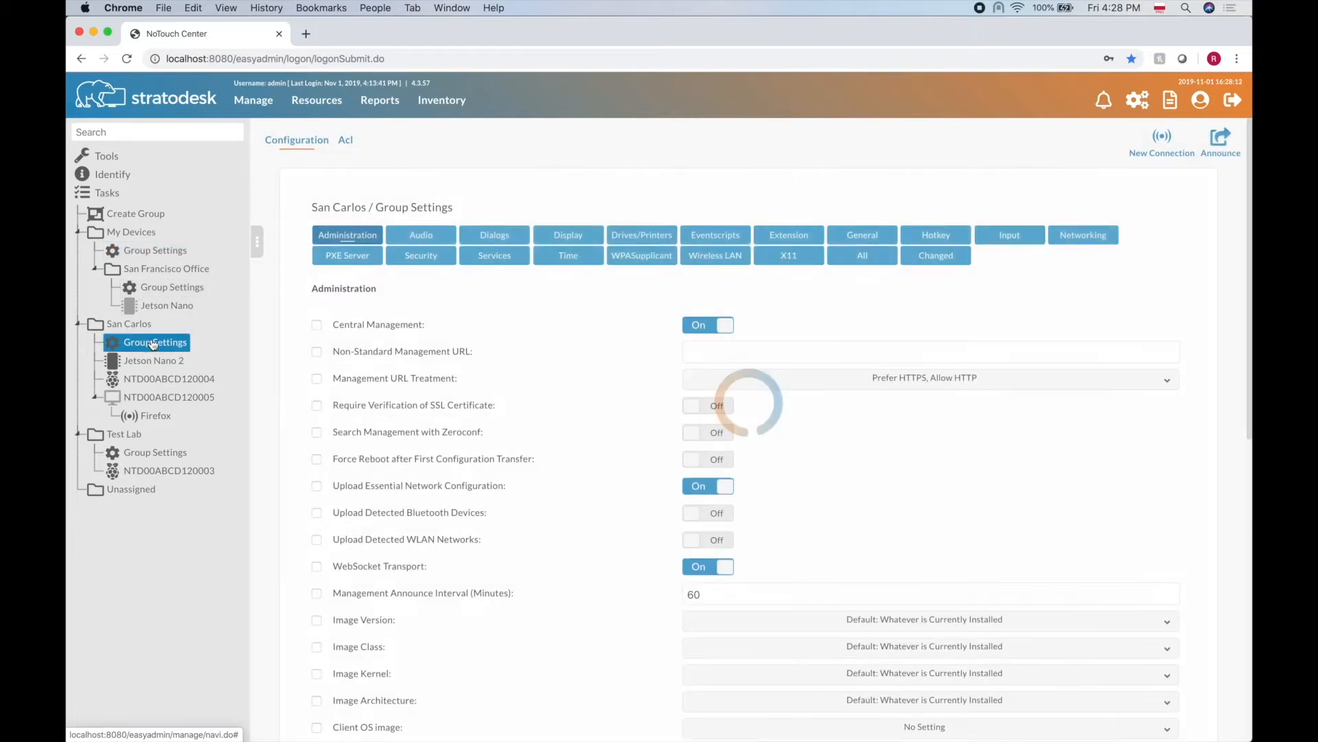
{"action": "scroll", "coordinate": [619, 409], "scroll_direction": "down", "scroll_amount": 3}
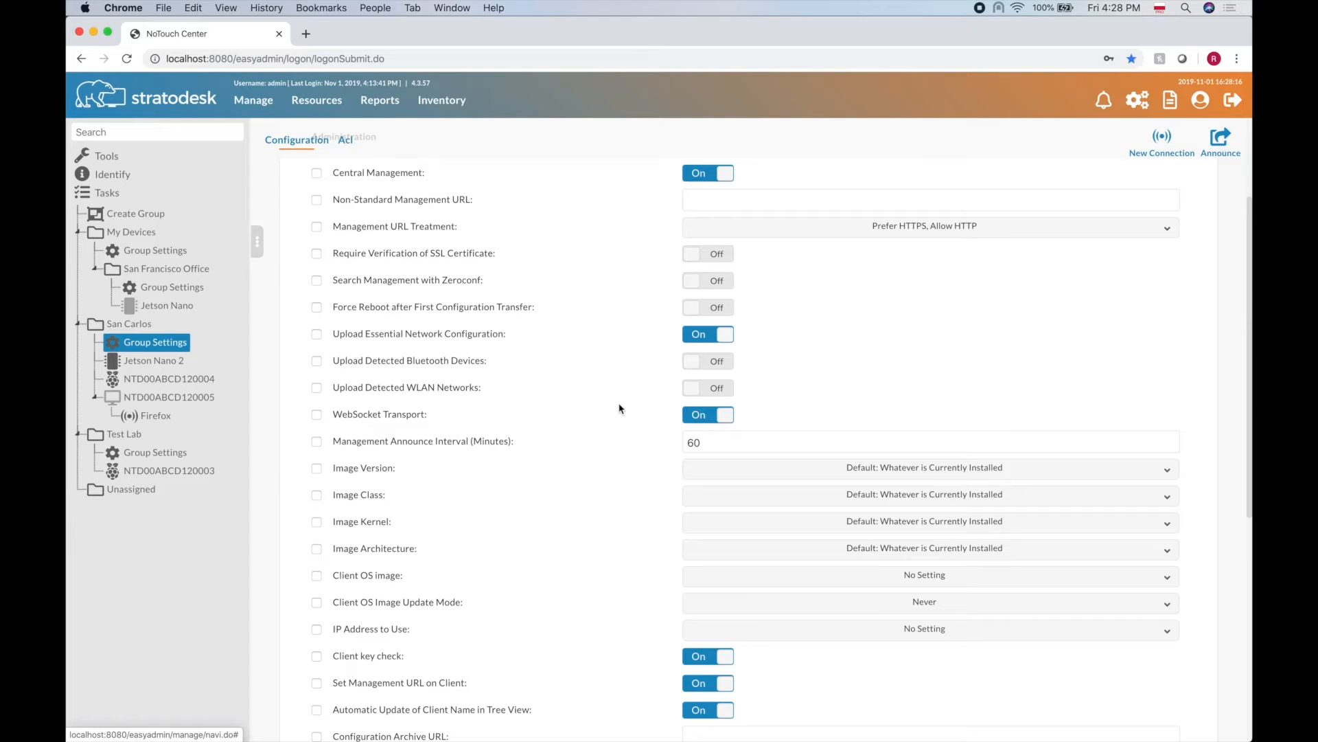
{"action": "scroll", "coordinate": [647, 429], "scroll_direction": "down", "scroll_amount": 1}
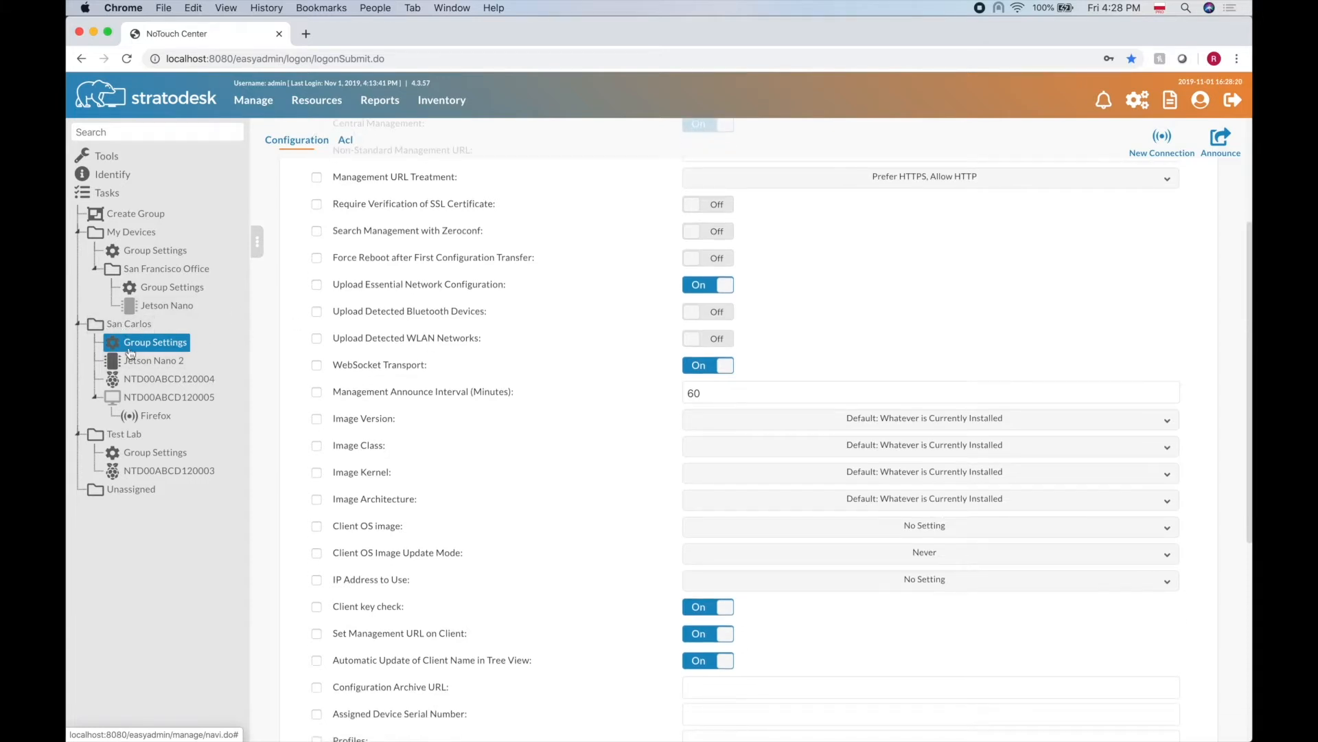
{"action": "scroll", "coordinate": [618, 420], "scroll_direction": "down", "scroll_amount": 2}
{"action": "scroll", "coordinate": [617, 423], "scroll_direction": "up", "scroll_amount": 5}
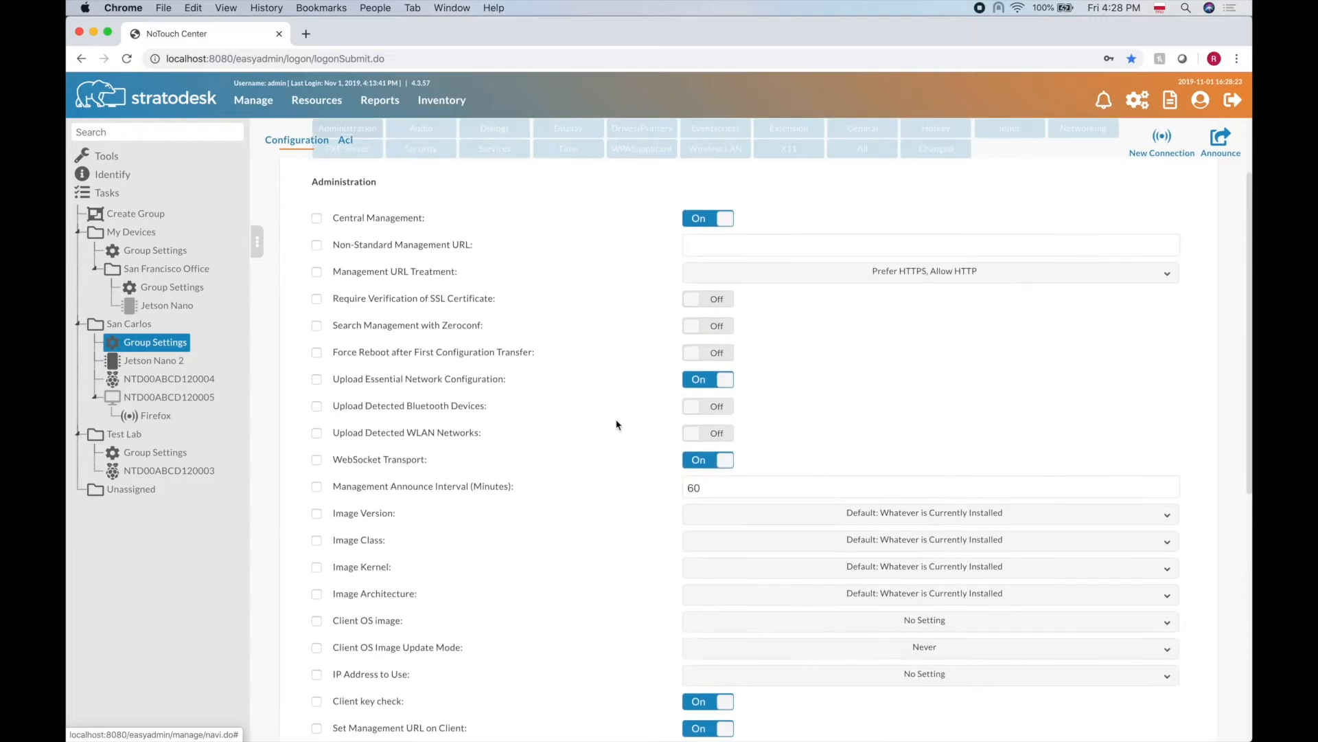
{"action": "scroll", "coordinate": [617, 424], "scroll_direction": "down", "scroll_amount": 3}
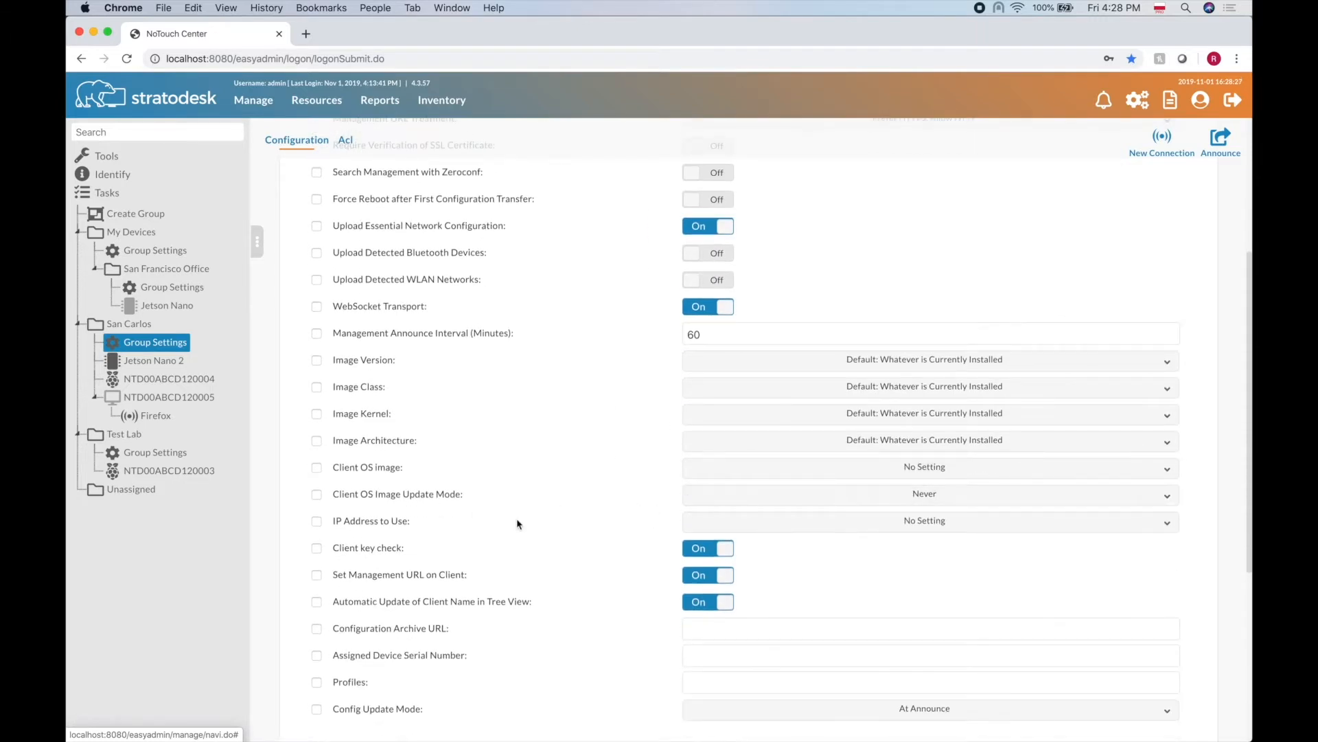
{"action": "scroll", "coordinate": [517, 523], "scroll_direction": "down", "scroll_amount": 2}
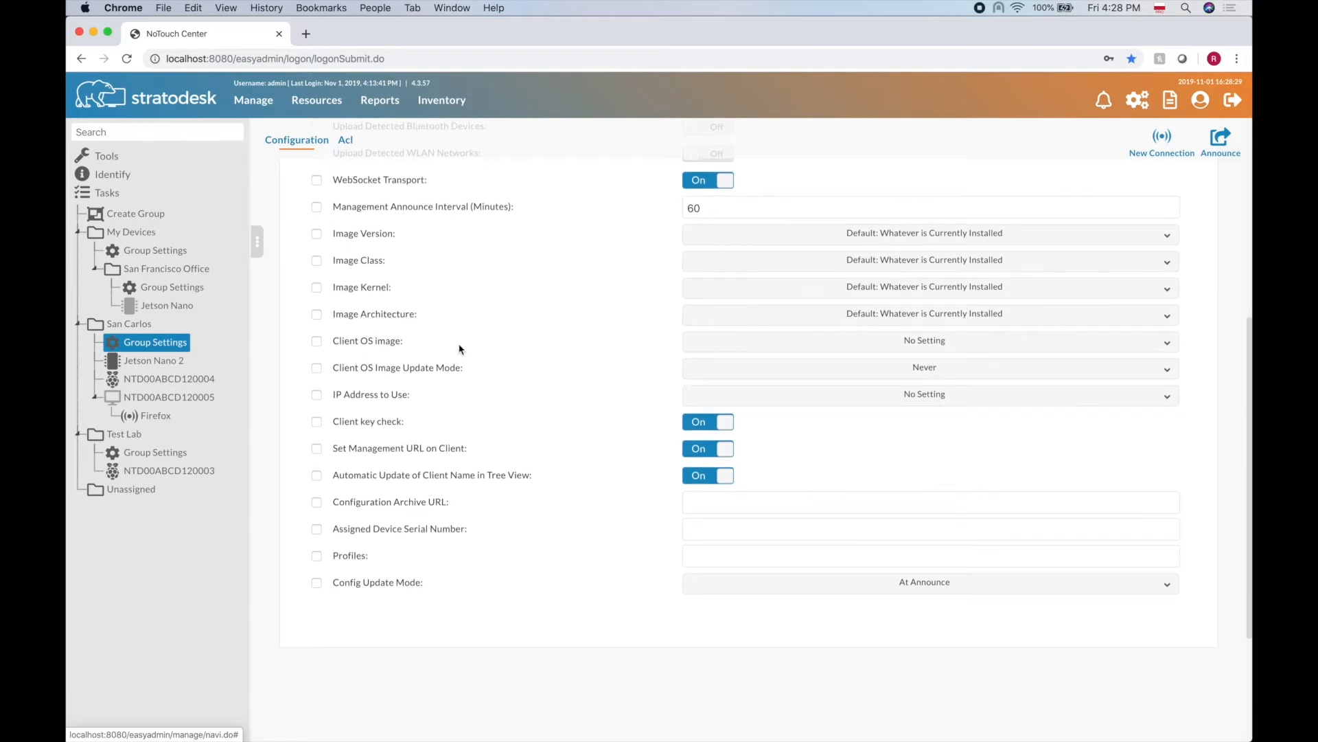
{"action": "left_click", "coordinate": [714, 342]}
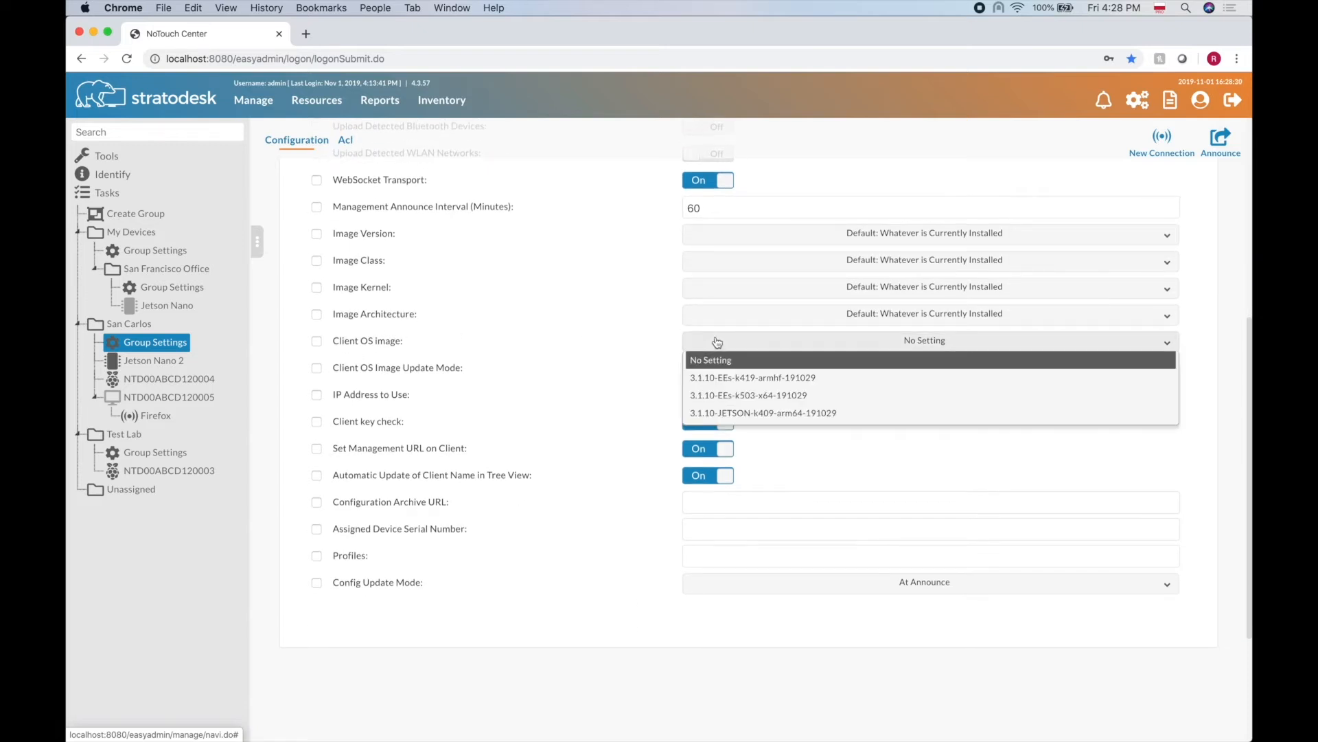
{"action": "left_click", "coordinate": [793, 378]}
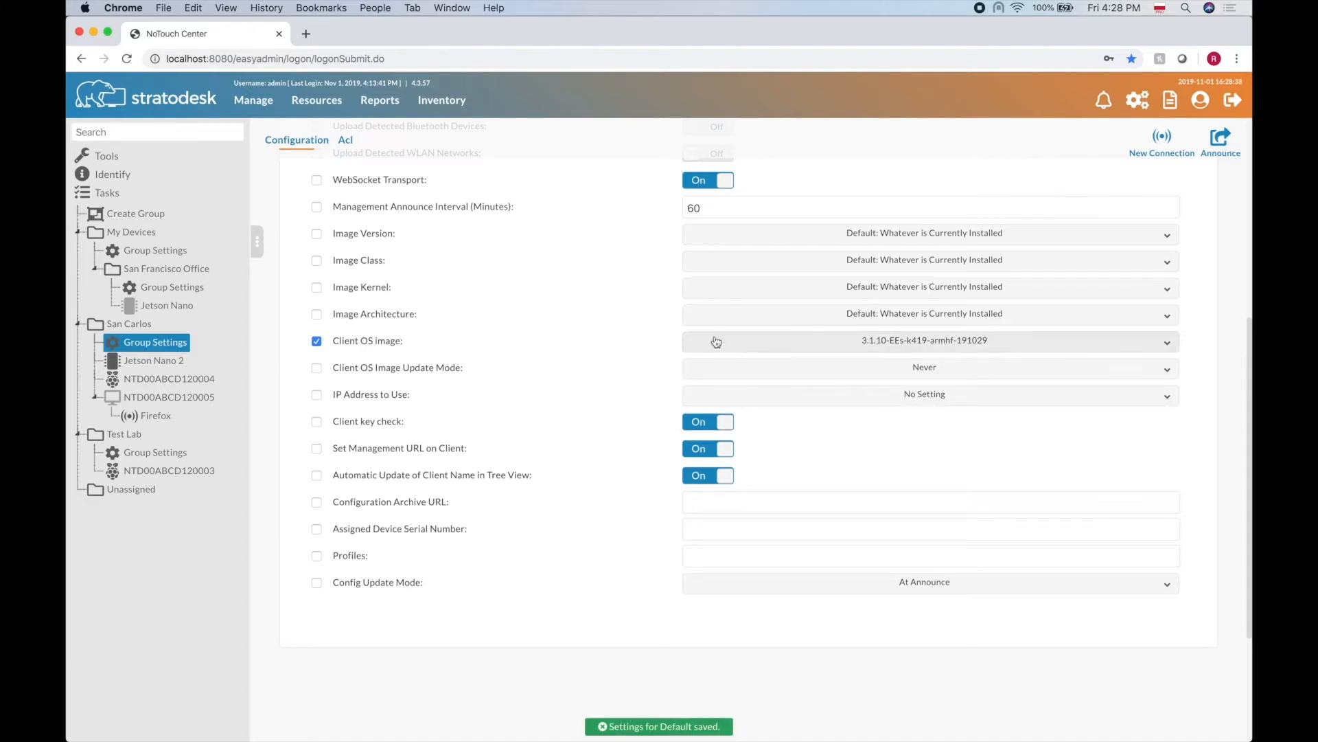
{"action": "left_click", "coordinate": [169, 397]}
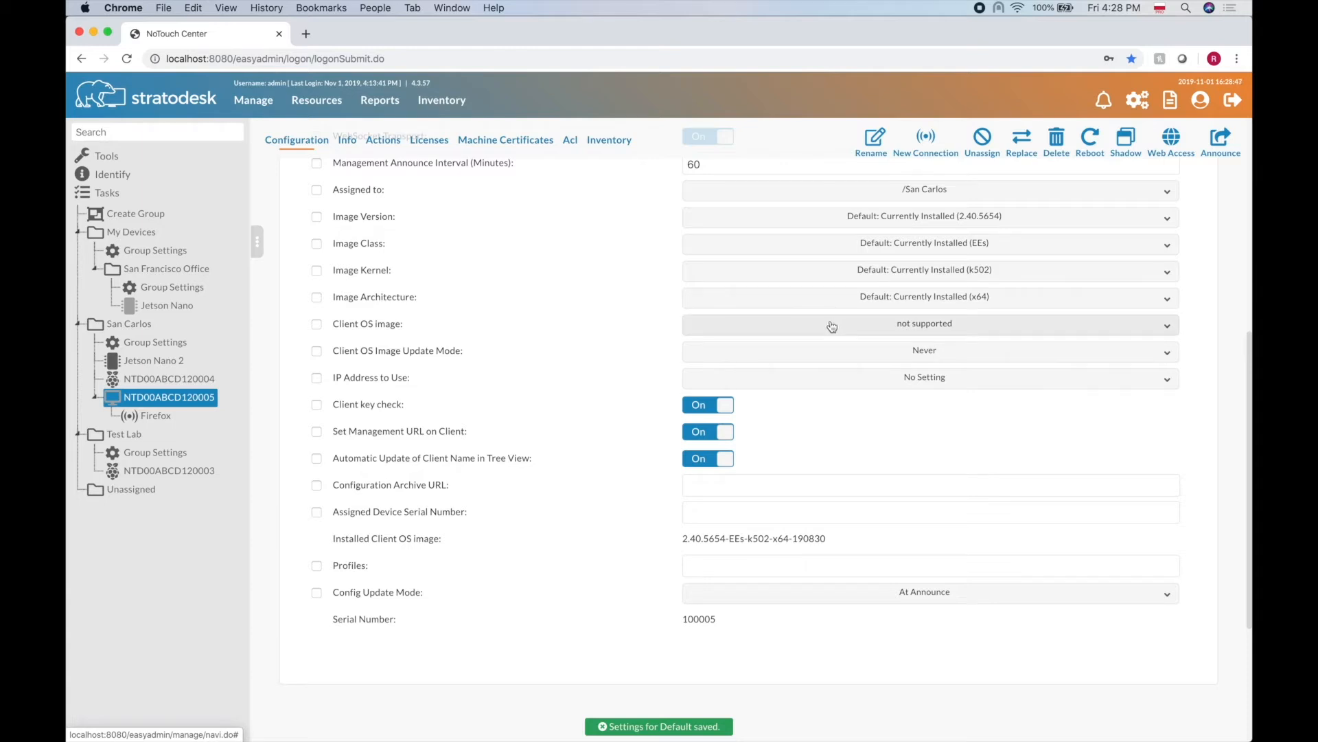
Step: Remove the Client OS image override from the San Carlos group settings
{"action": "left_click", "coordinate": [163, 345]}
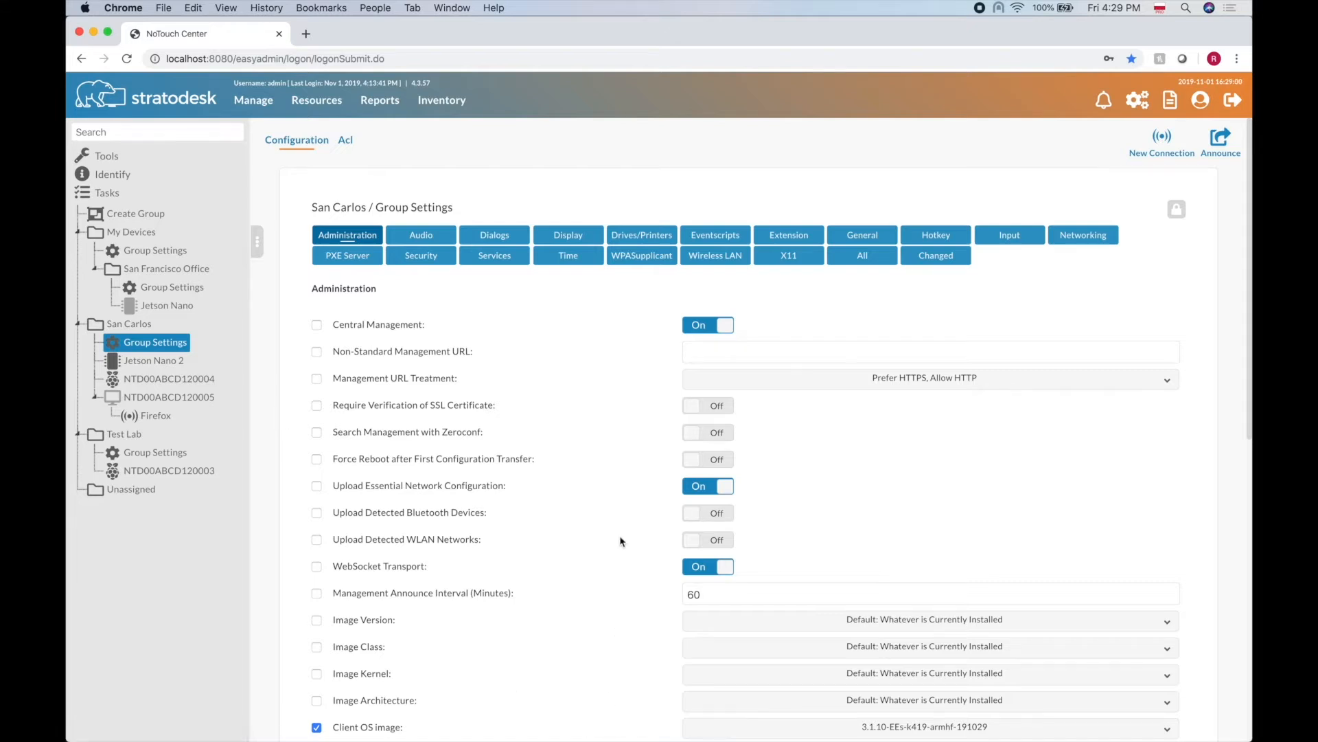
{"action": "scroll", "coordinate": [620, 541], "scroll_direction": "down", "scroll_amount": 3}
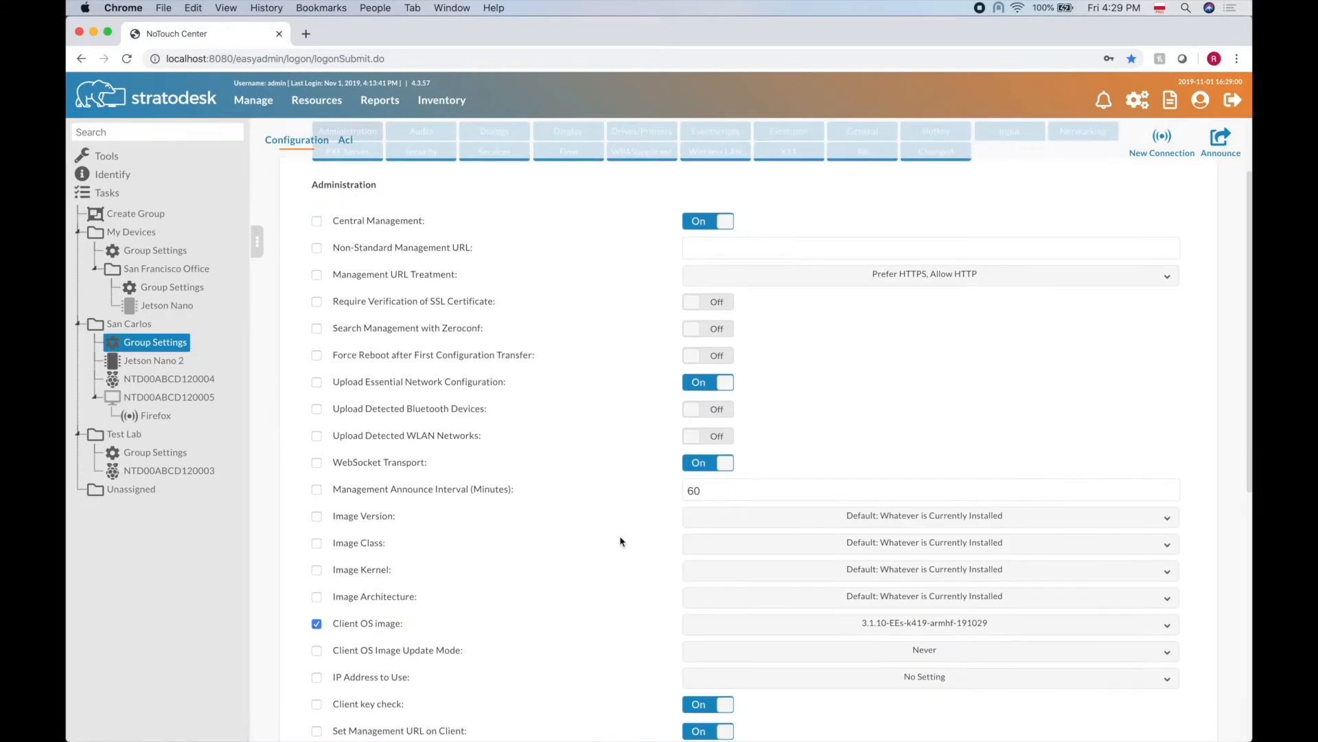
{"action": "left_click", "coordinate": [317, 625]}
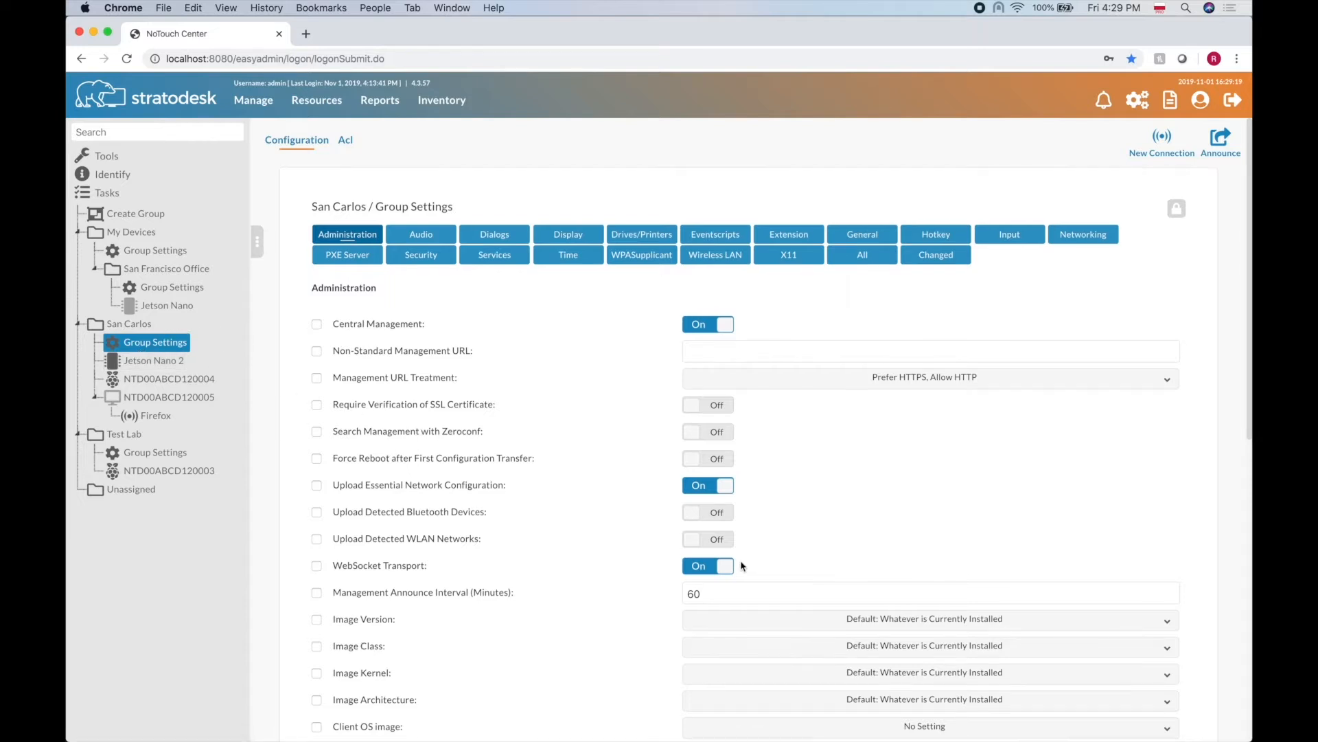
Step: Compare the image settings of the San Carlos group with those of Jetson Nano 2
{"action": "scroll", "coordinate": [739, 563], "scroll_direction": "down", "scroll_amount": 3}
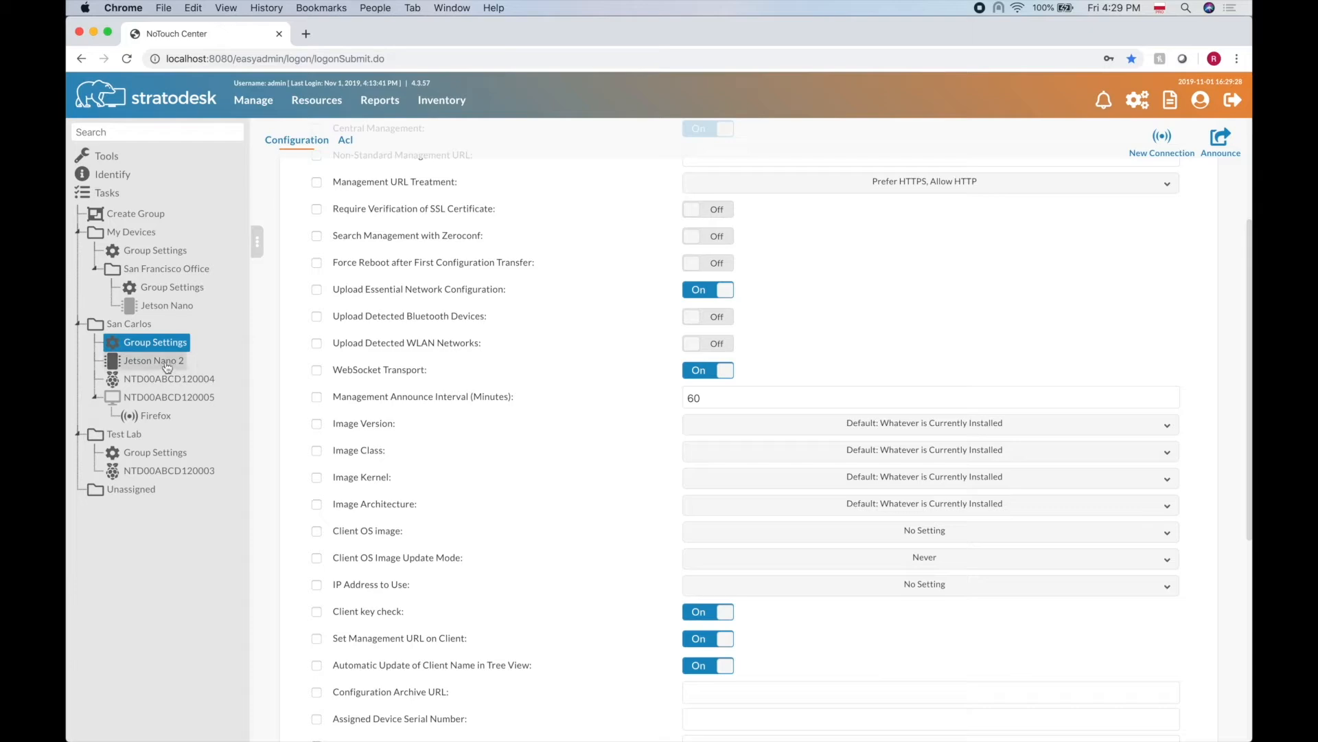
{"action": "left_click", "coordinate": [127, 361]}
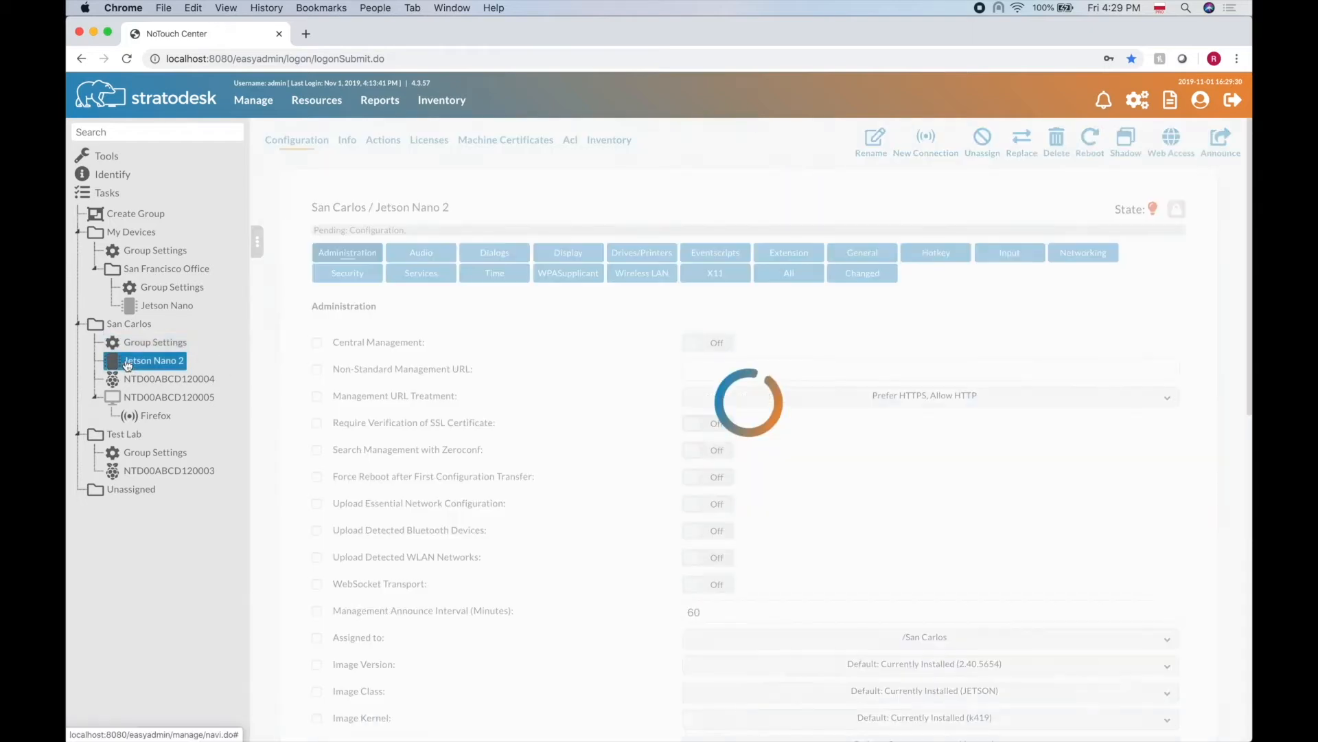
{"action": "left_click", "coordinate": [148, 343]}
{"action": "left_click", "coordinate": [149, 362]}
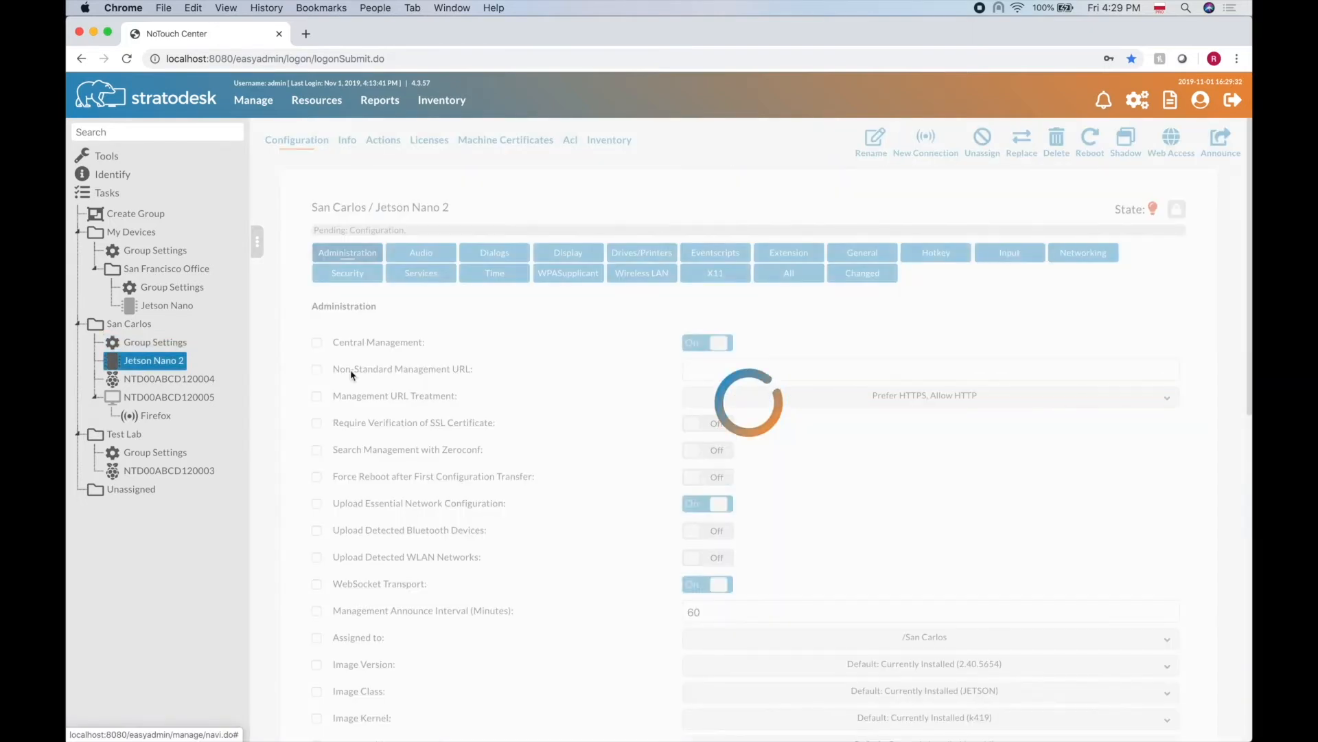
Step: Set the San Carlos group's Image Version to 3.1.10 and check the image settings on Jetson Nano 2
{"action": "left_click", "coordinate": [152, 343]}
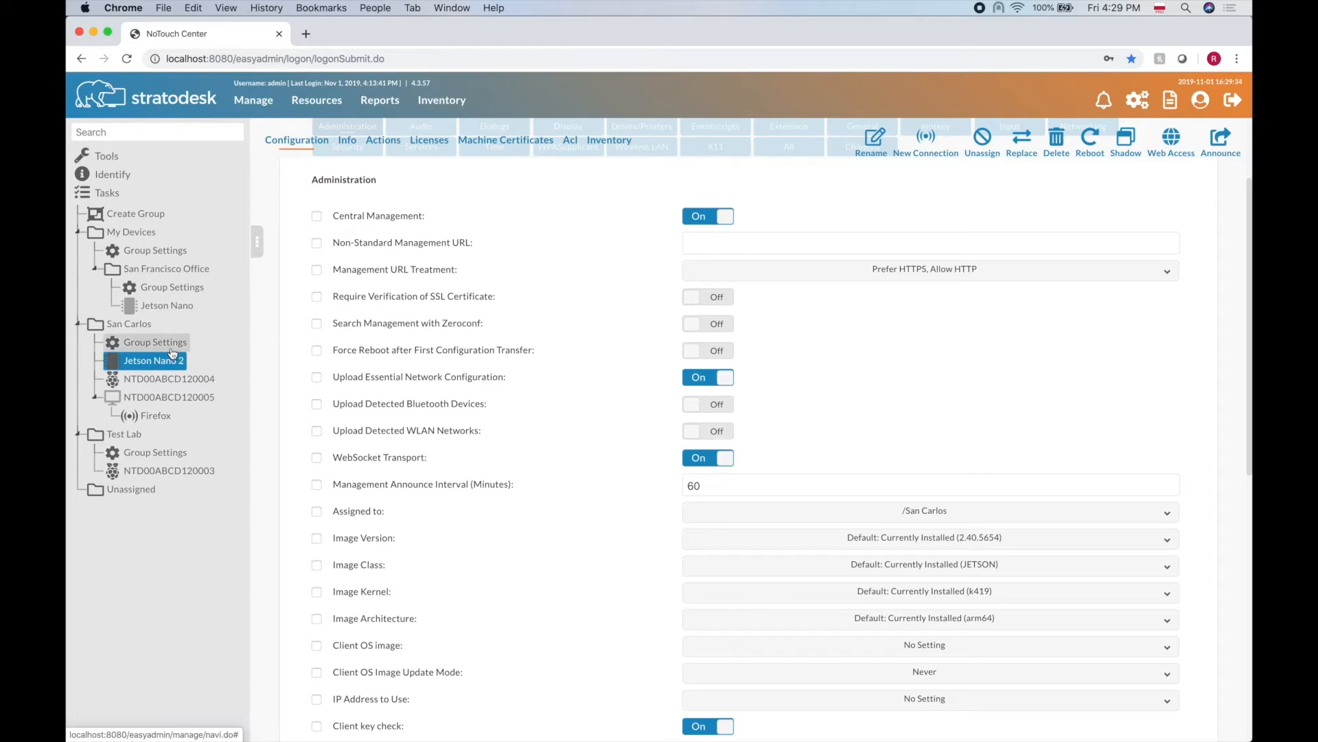
{"action": "scroll", "coordinate": [761, 405], "scroll_direction": "down", "scroll_amount": 4}
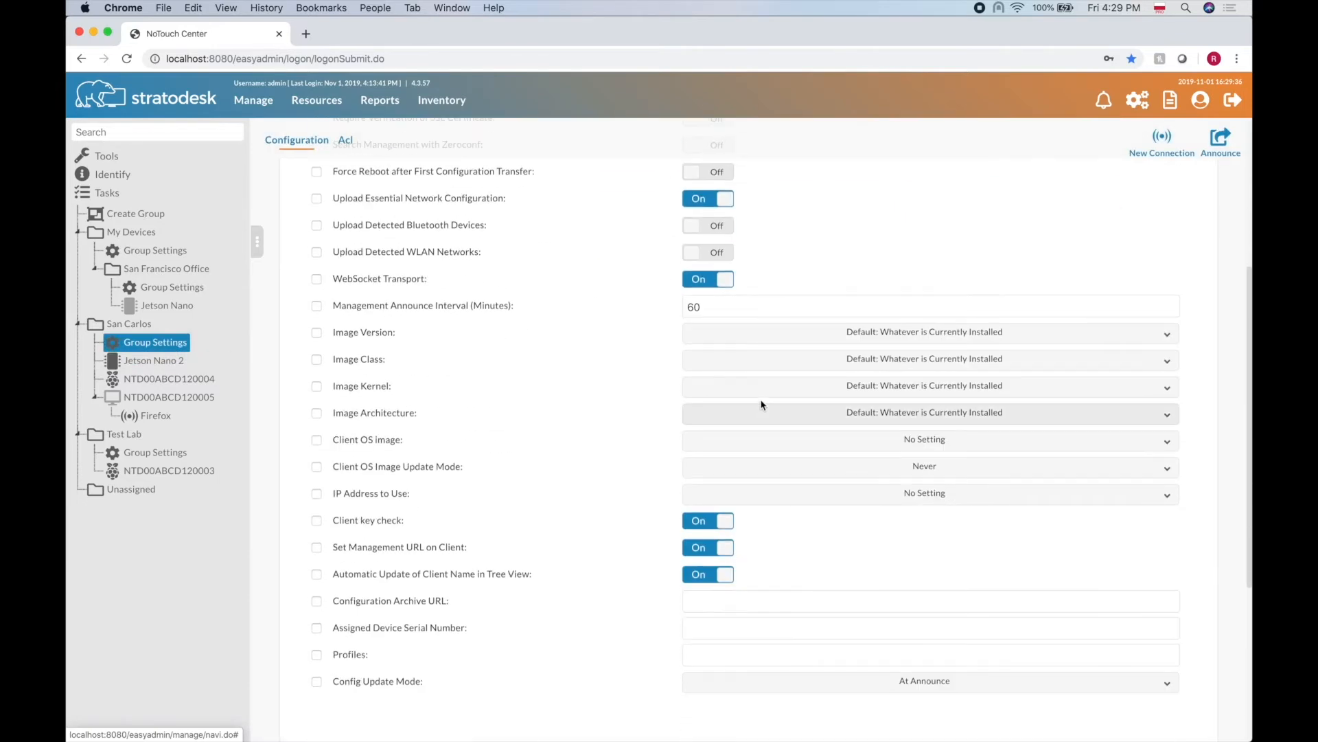
{"action": "left_click", "coordinate": [888, 337]}
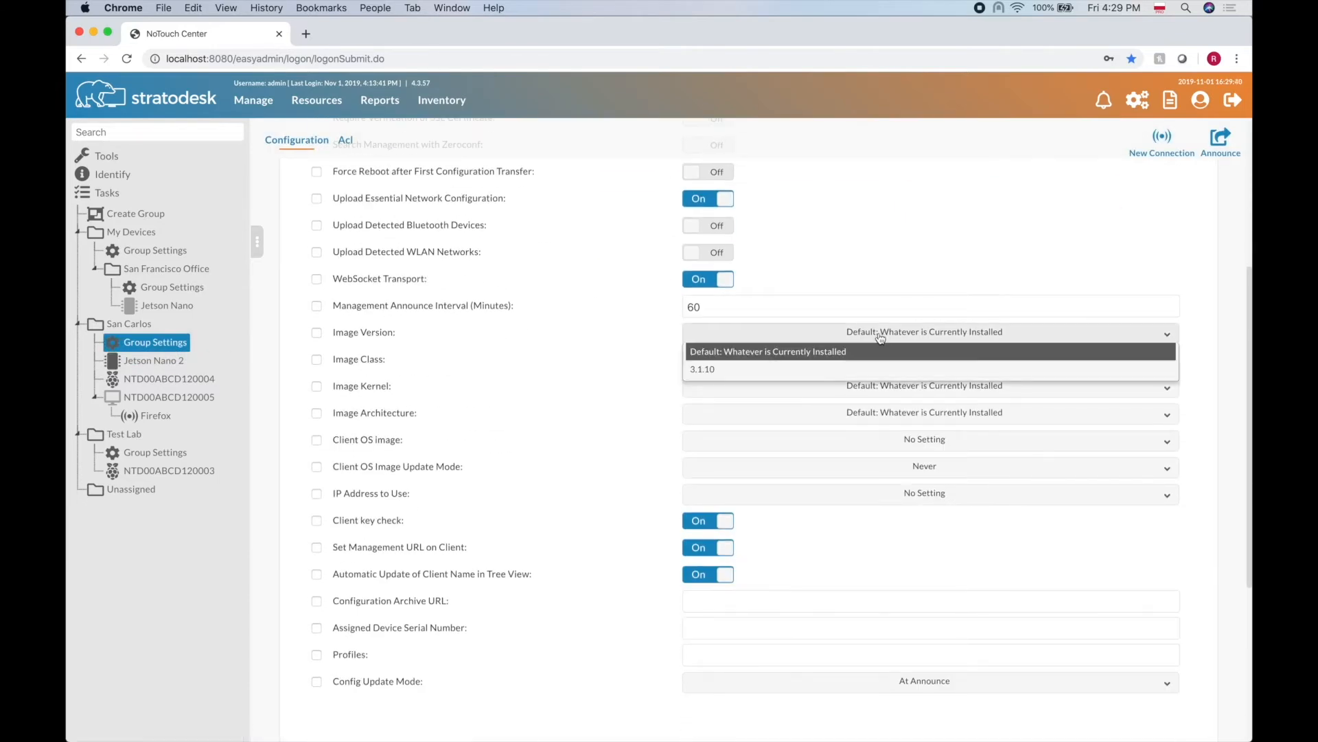
{"action": "left_click", "coordinate": [834, 371]}
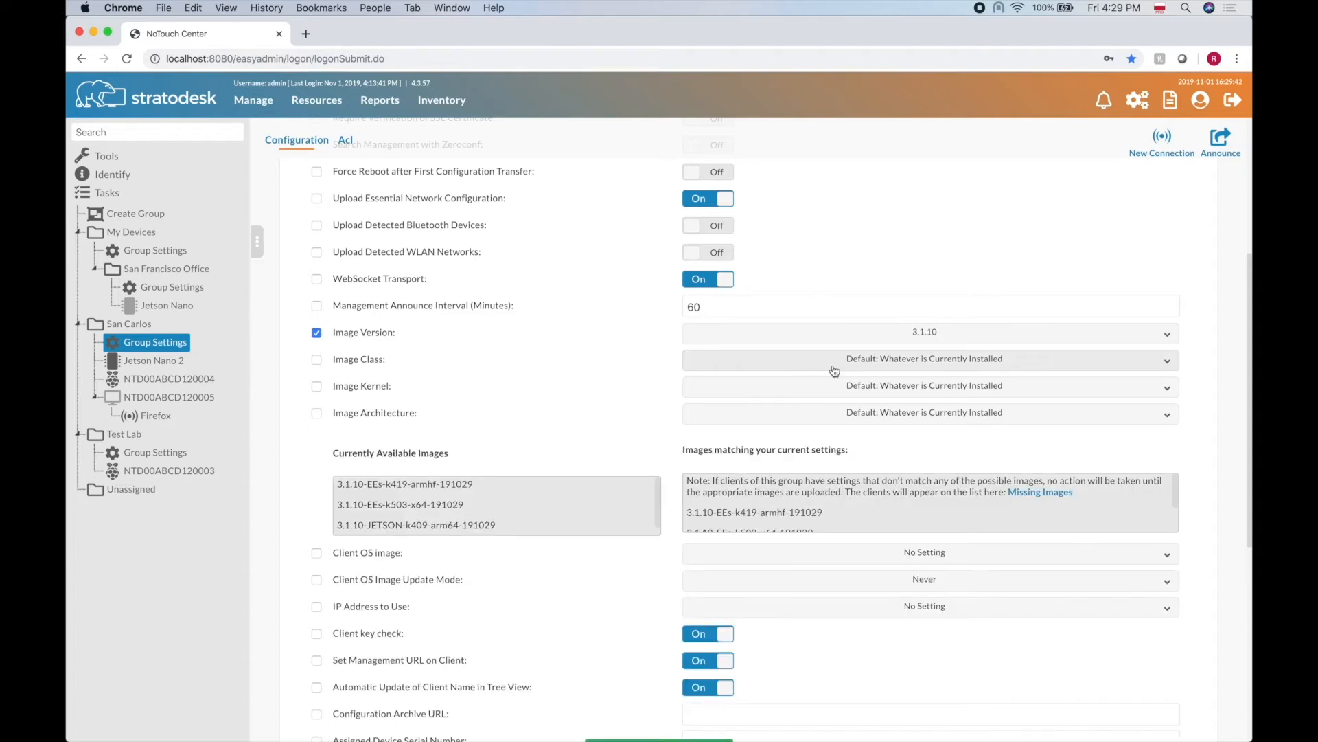
{"action": "scroll", "coordinate": [608, 349], "scroll_direction": "down", "scroll_amount": 3}
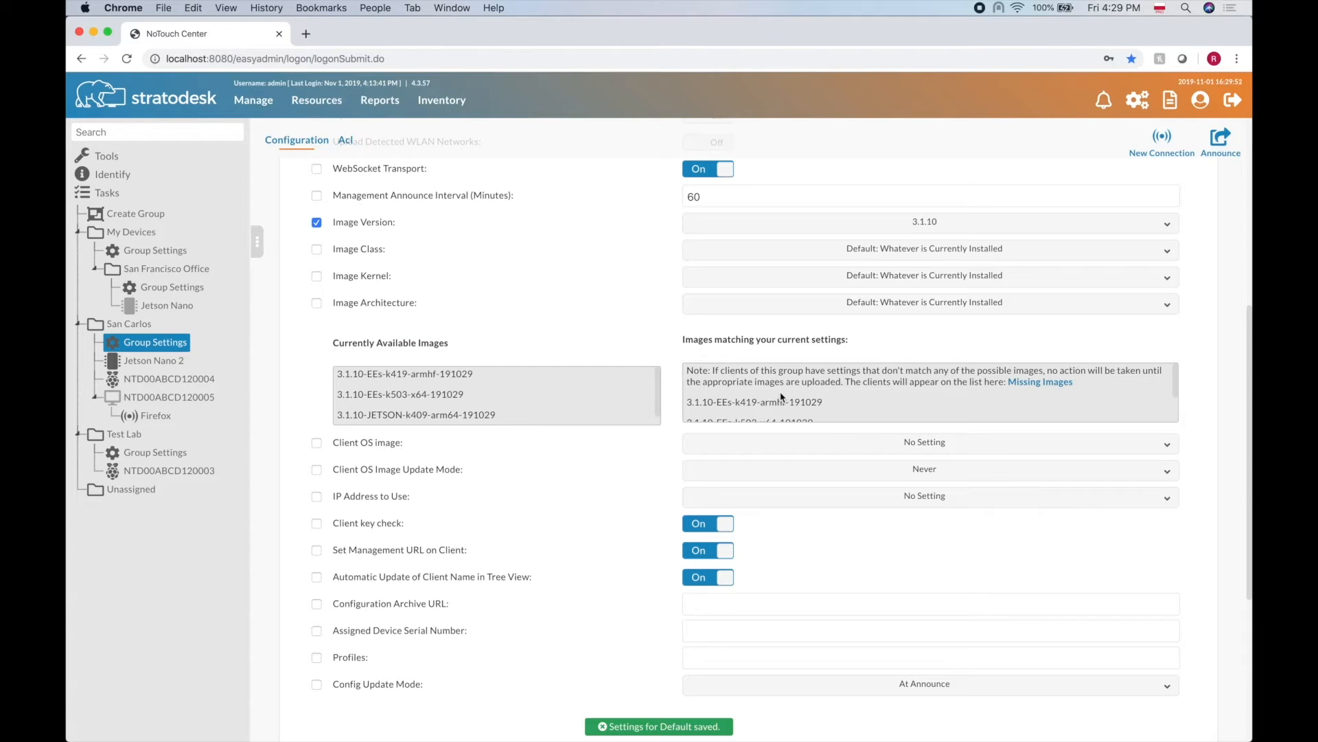
{"action": "left_click", "coordinate": [147, 361]}
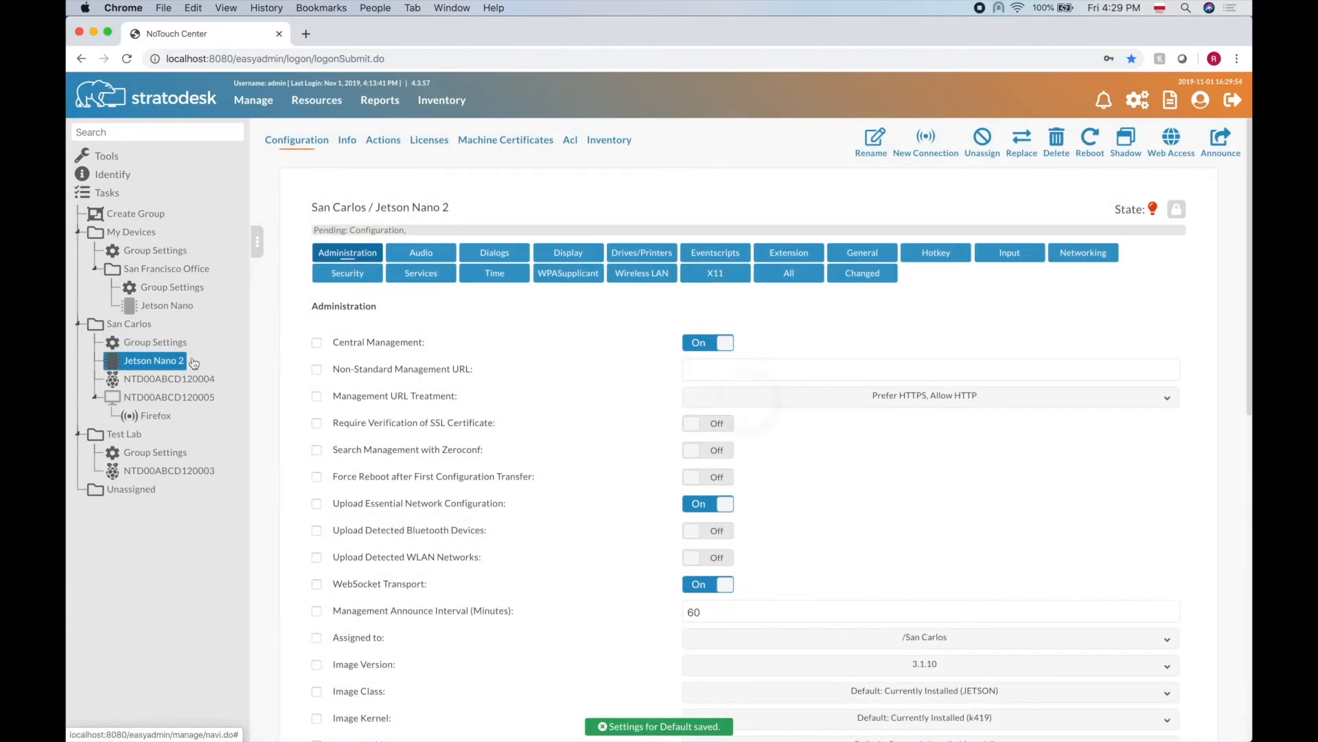
{"action": "scroll", "coordinate": [758, 438], "scroll_direction": "down", "scroll_amount": 5}
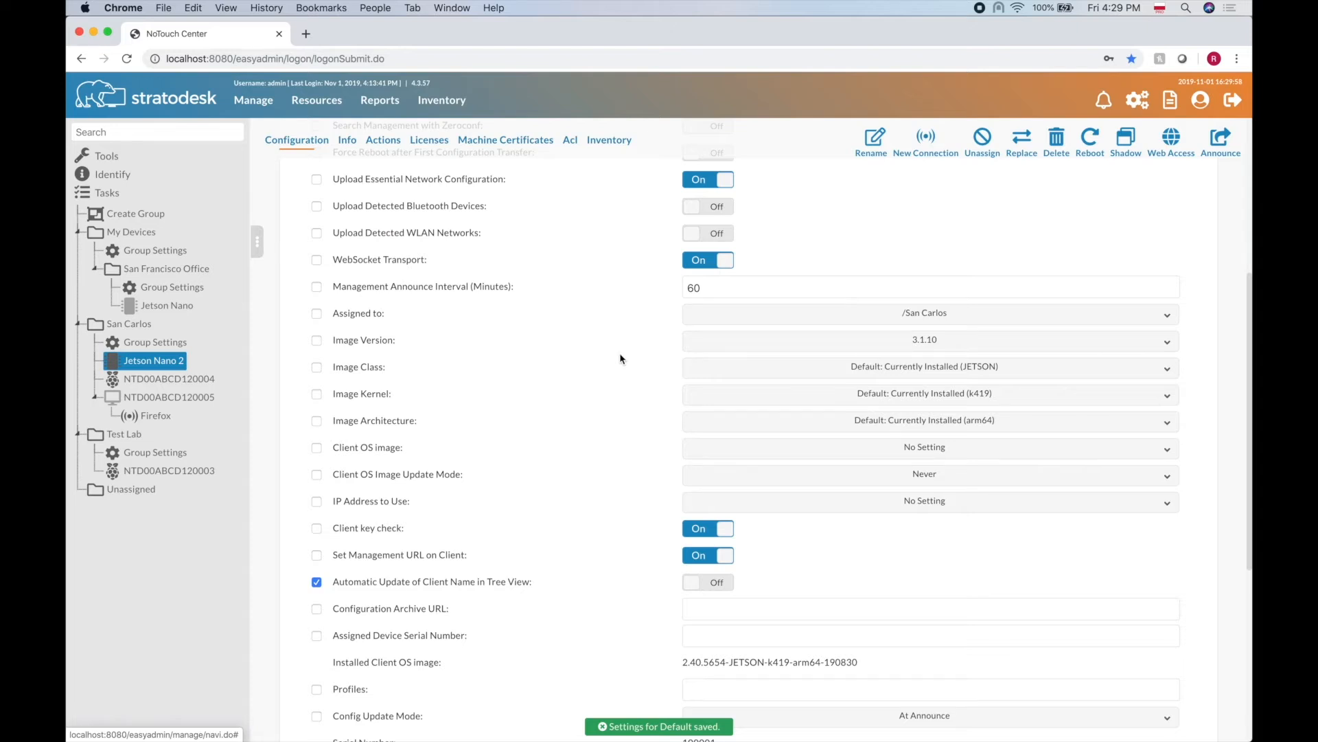
Step: Remove the Image Version override from the San Carlos group settings
{"action": "left_click", "coordinate": [137, 348]}
{"action": "scroll", "coordinate": [338, 480], "scroll_direction": "down", "scroll_amount": 5}
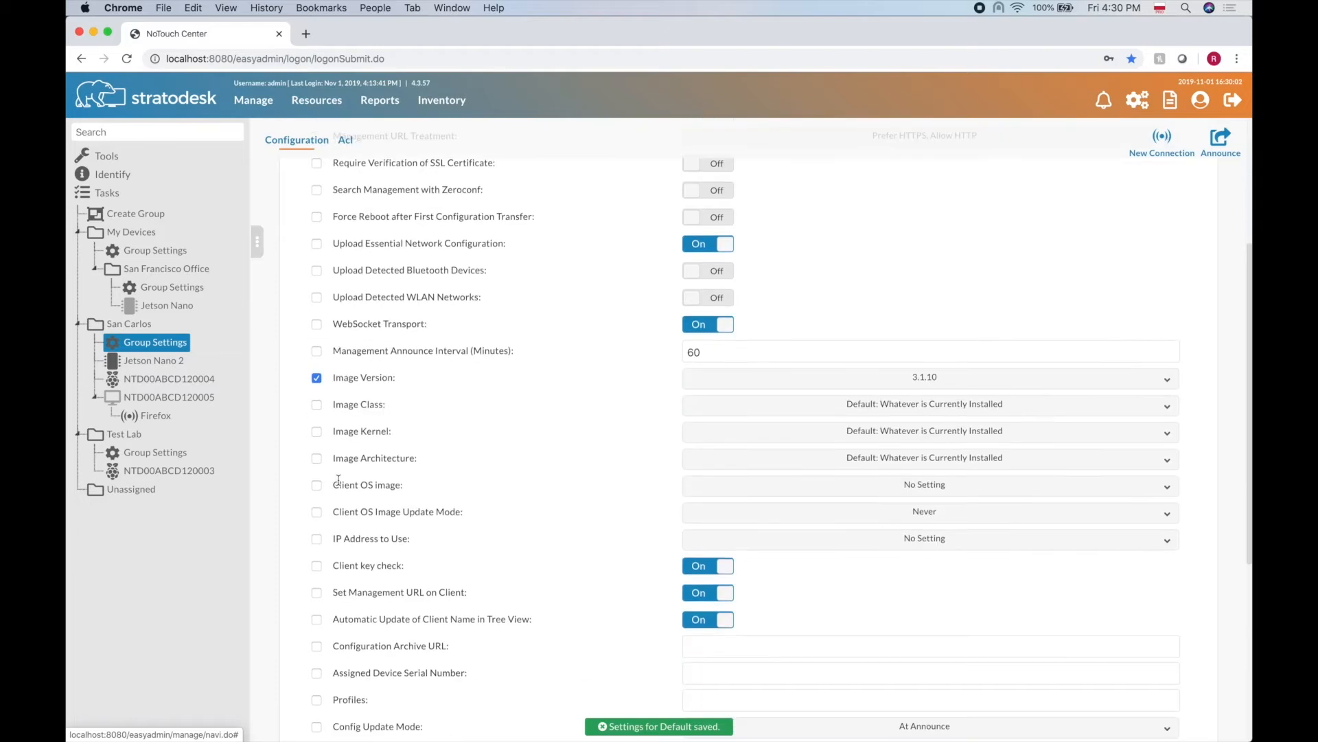
{"action": "left_click", "coordinate": [317, 379]}
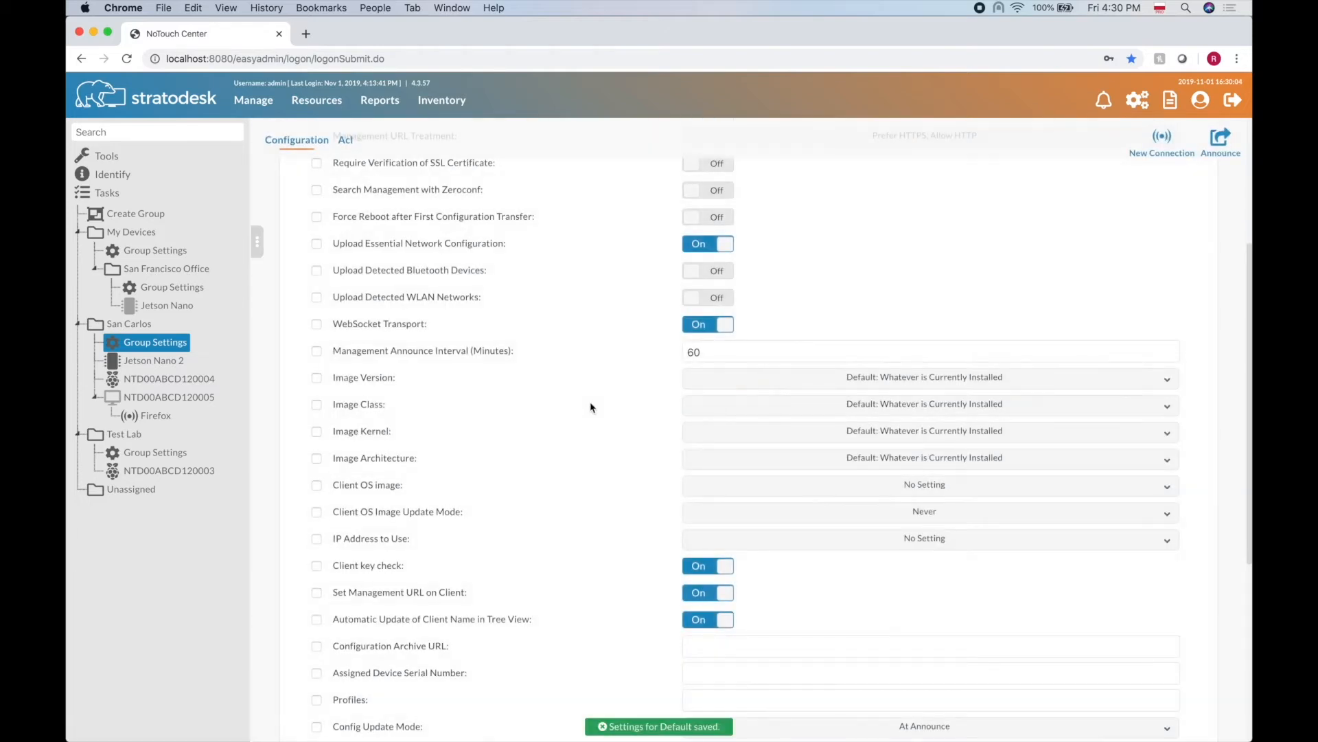
Step: Review the uploaded client OS images and set the San Carlos group's Image Version to 3.1.10
{"action": "scroll", "coordinate": [591, 408], "scroll_direction": "down", "scroll_amount": 2}
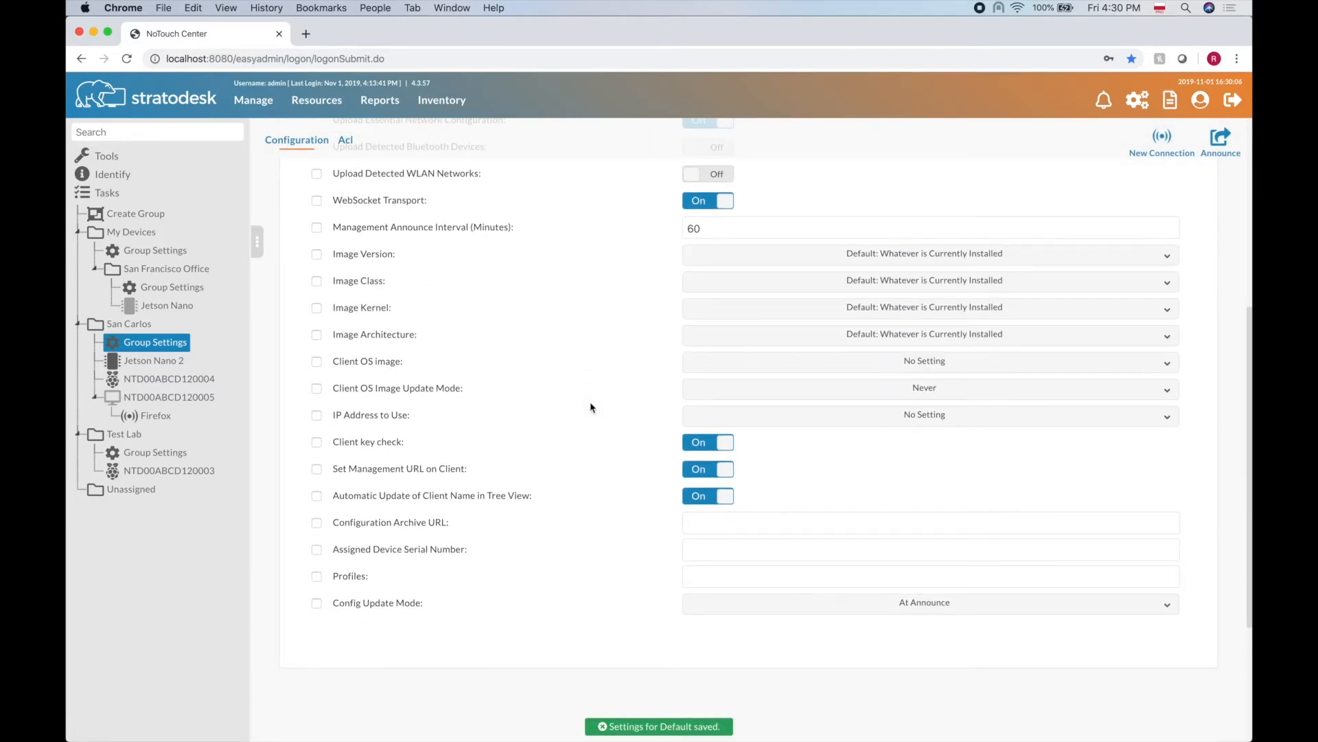
{"action": "left_click", "coordinate": [307, 103]}
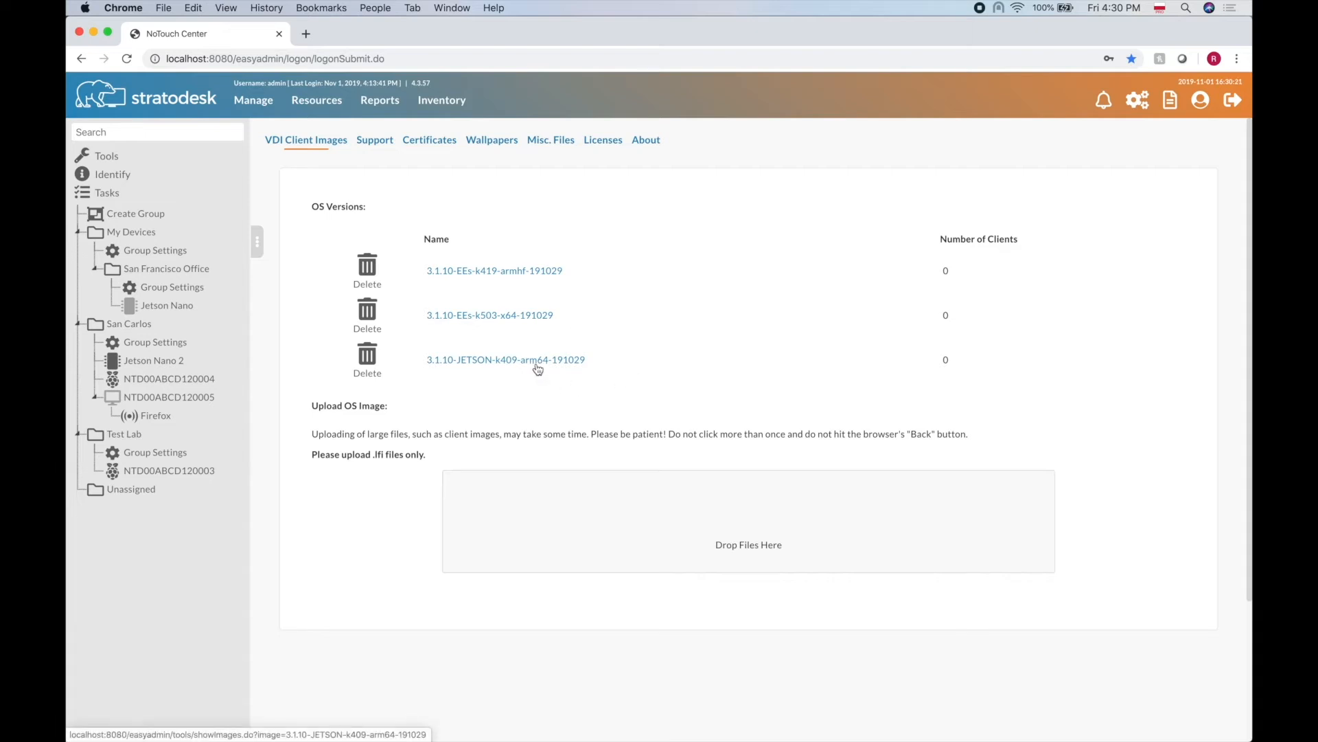
{"action": "left_click", "coordinate": [175, 352]}
{"action": "scroll", "coordinate": [488, 483], "scroll_direction": "down", "scroll_amount": 5}
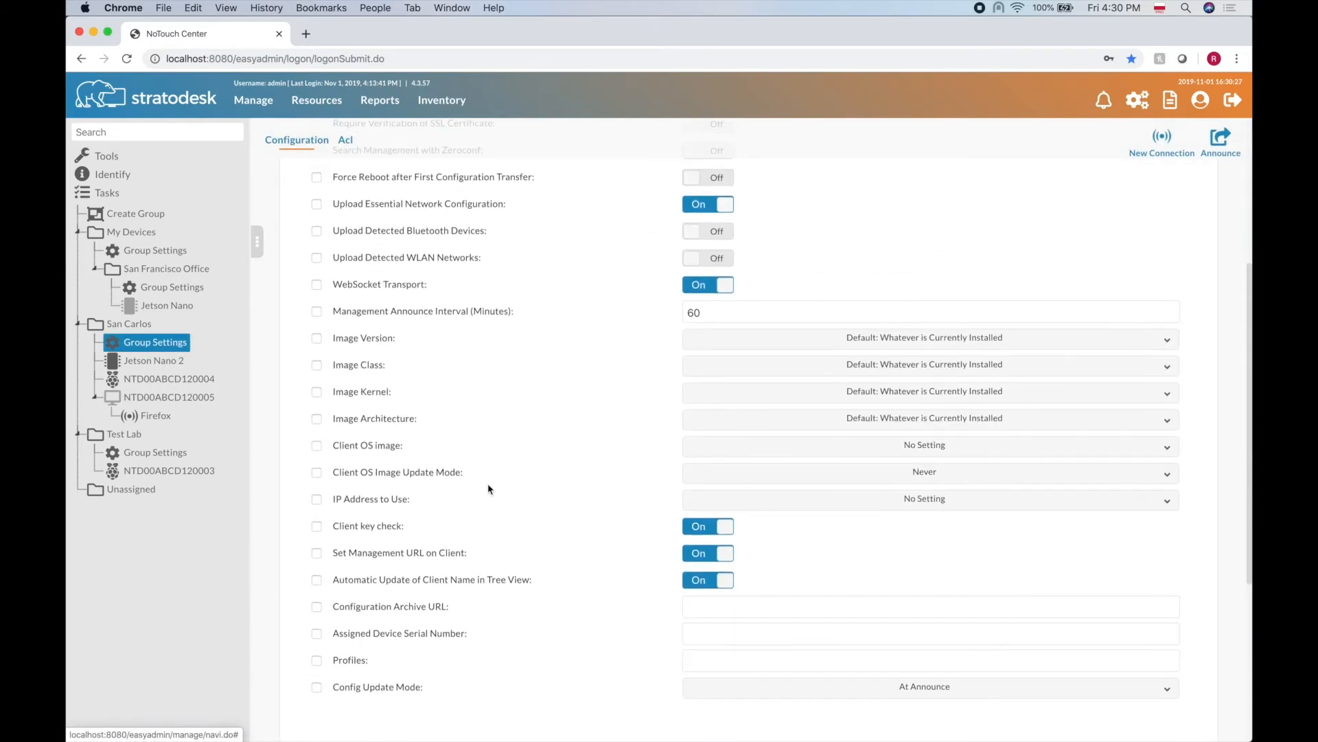
{"action": "left_click", "coordinate": [840, 337]}
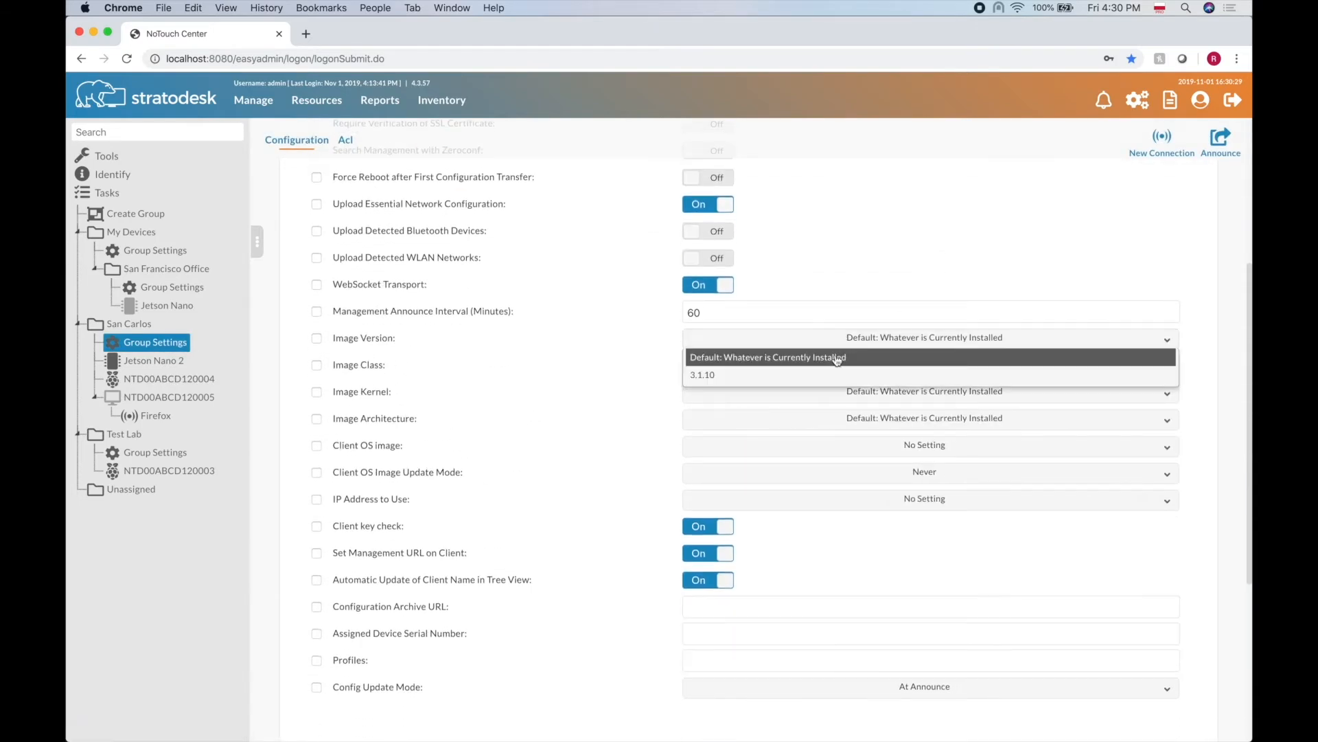
{"action": "left_click", "coordinate": [802, 375]}
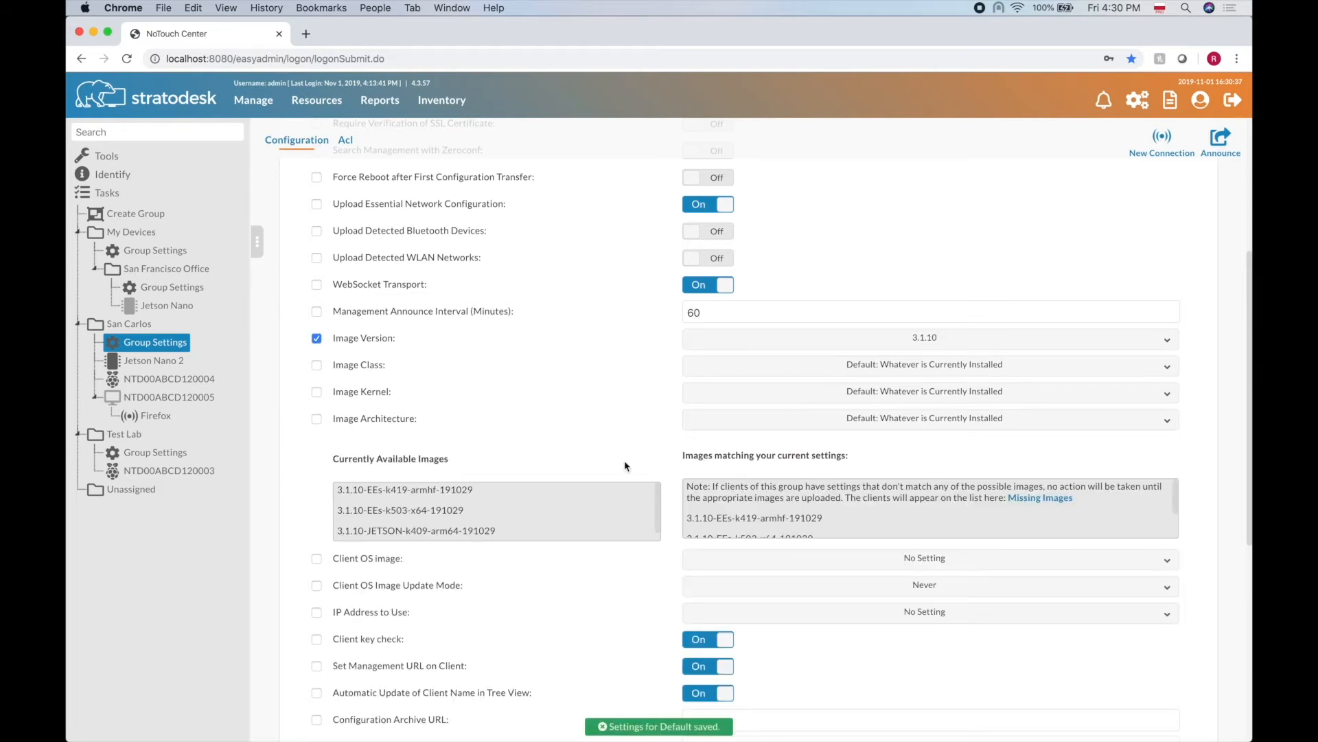
Step: Check the inherited Image Version, Class, Kernel and Architecture settings of Jetson Nano 2
{"action": "scroll", "coordinate": [539, 406], "scroll_direction": "down", "scroll_amount": 1}
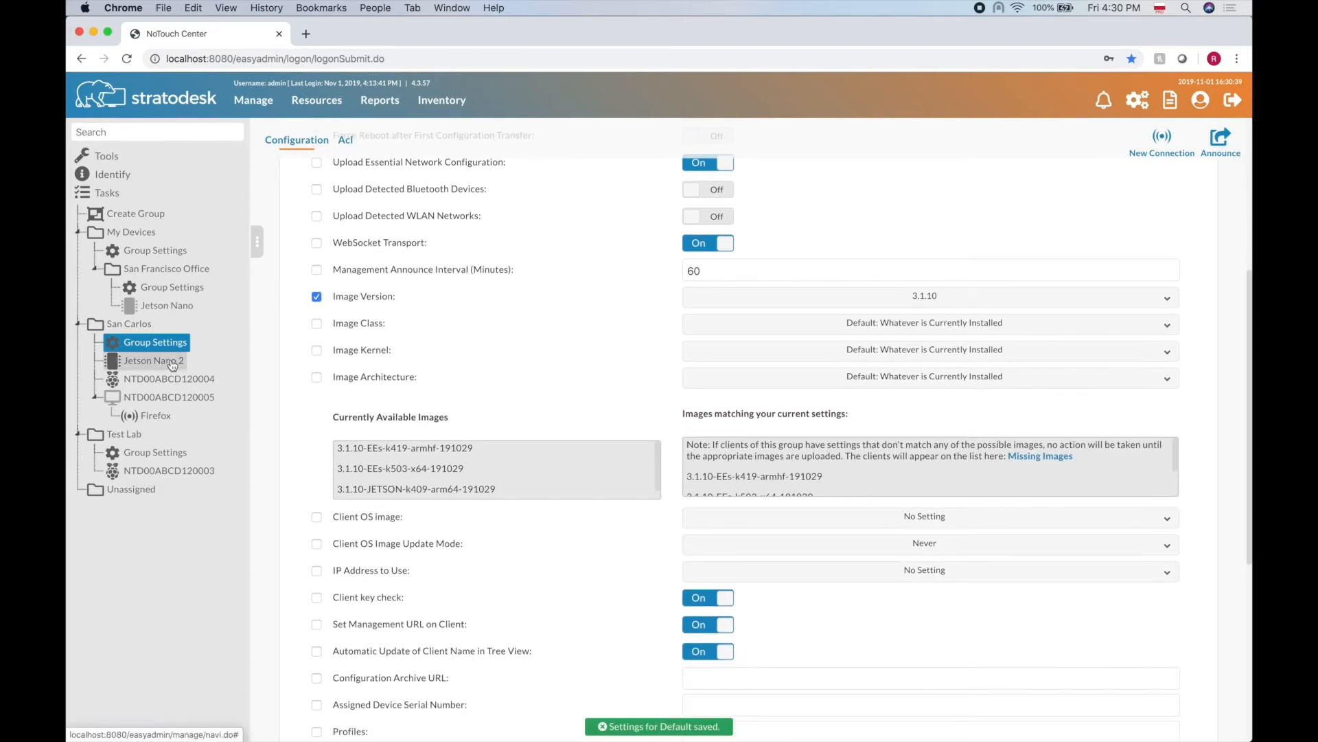
{"action": "left_click", "coordinate": [171, 362]}
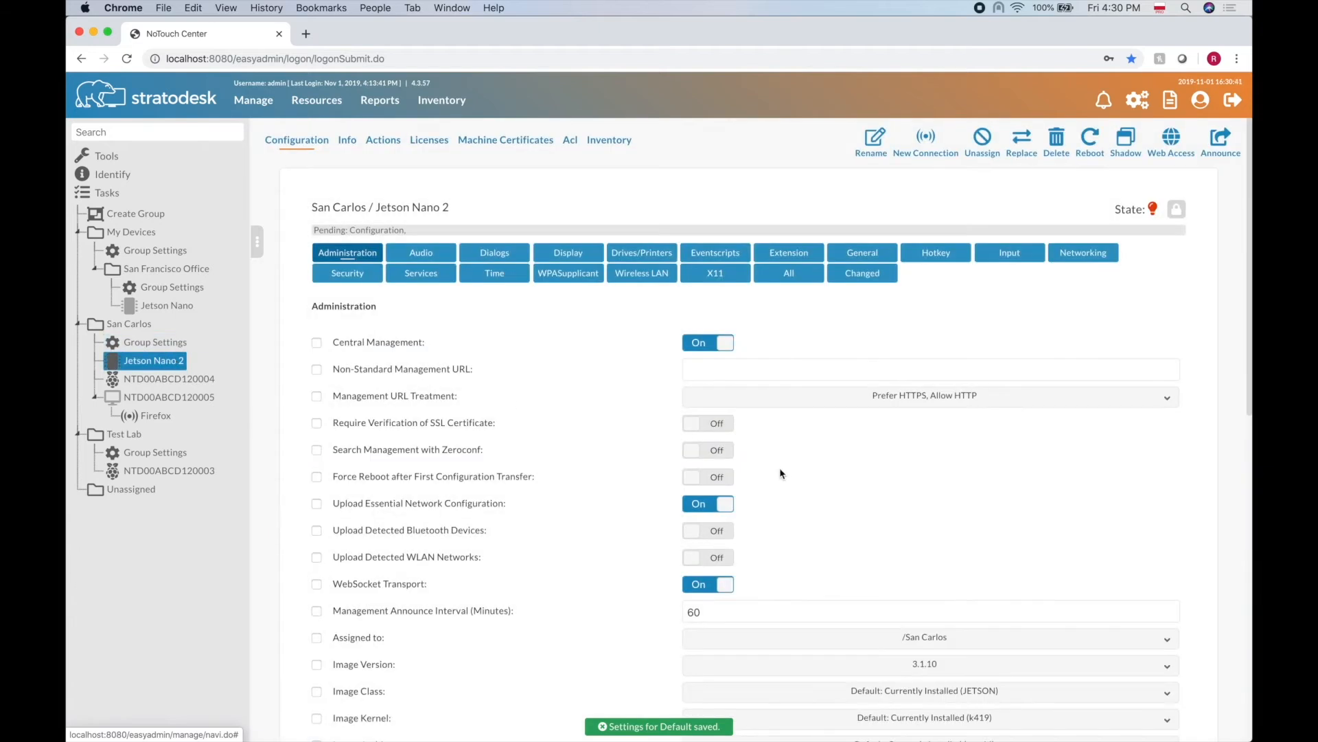
{"action": "scroll", "coordinate": [784, 474], "scroll_direction": "down", "scroll_amount": 5}
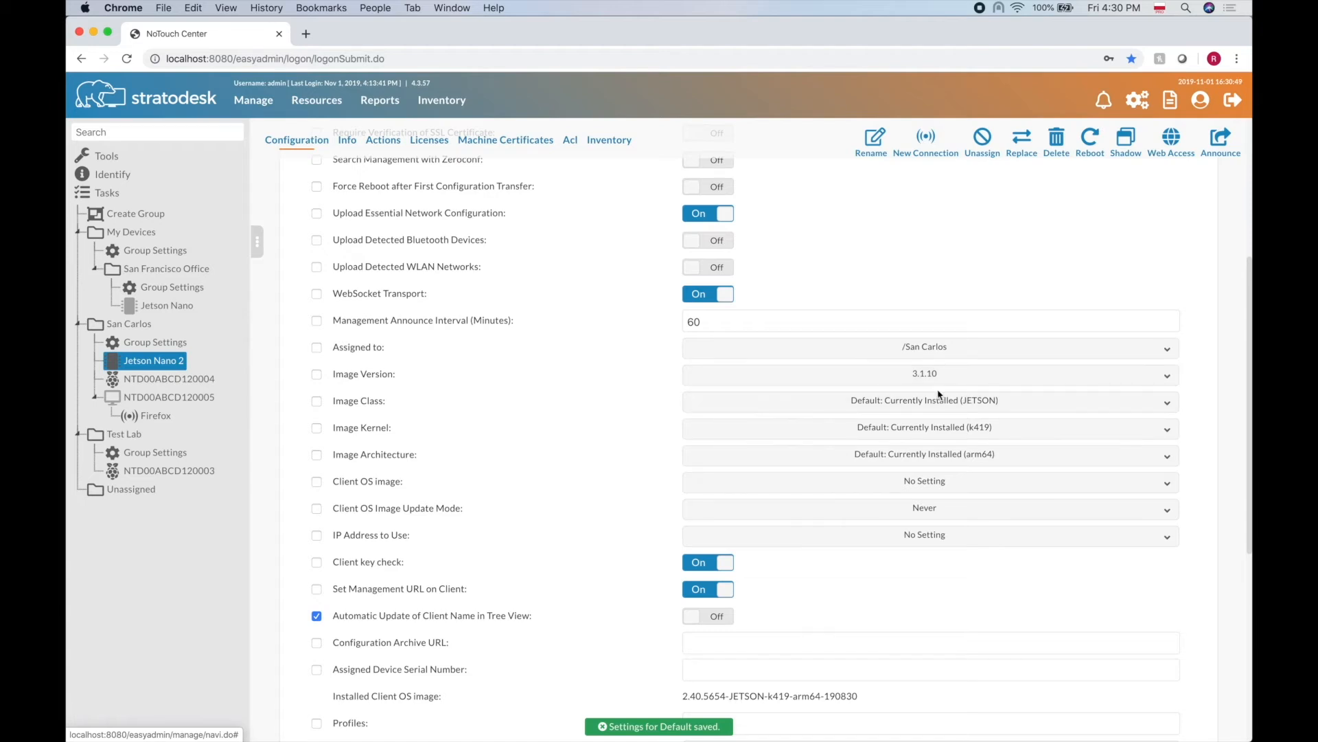
{"action": "scroll", "coordinate": [1026, 395], "scroll_direction": "down", "scroll_amount": 3}
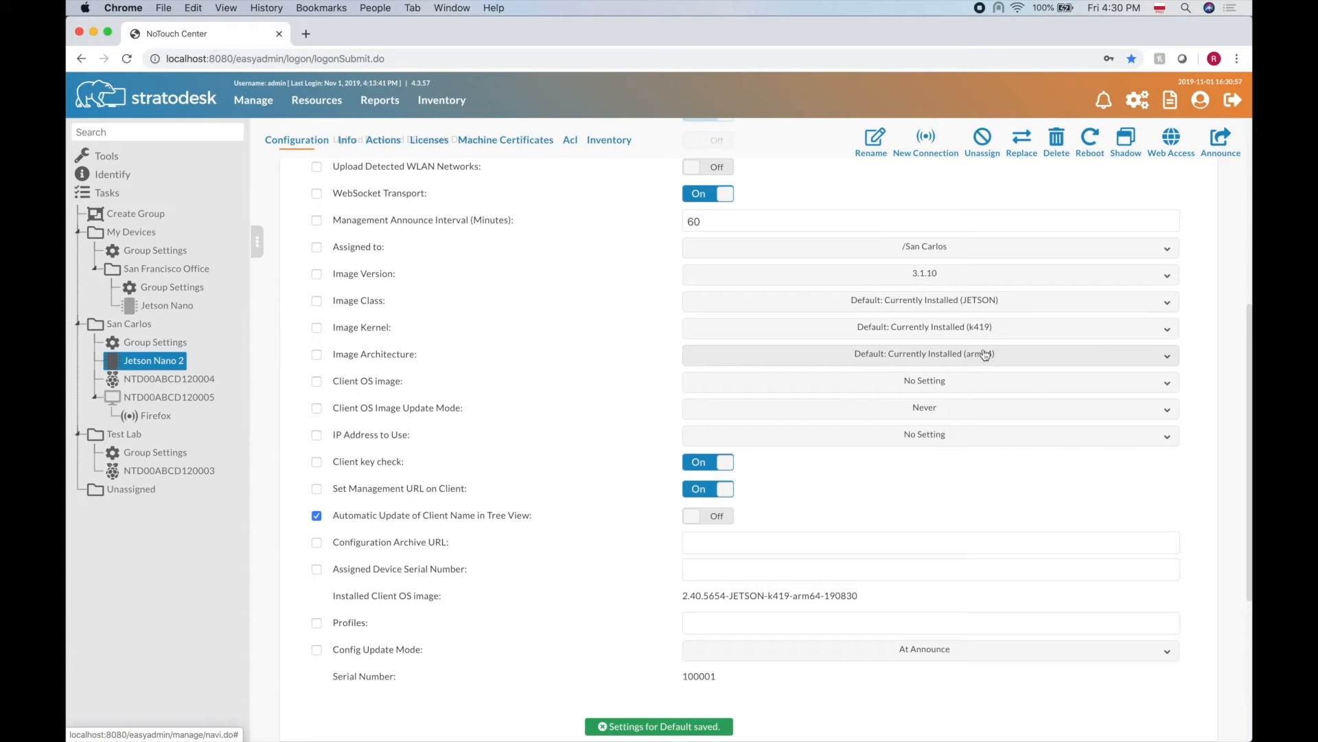
{"action": "left_click", "coordinate": [995, 331]}
{"action": "left_click", "coordinate": [996, 333]}
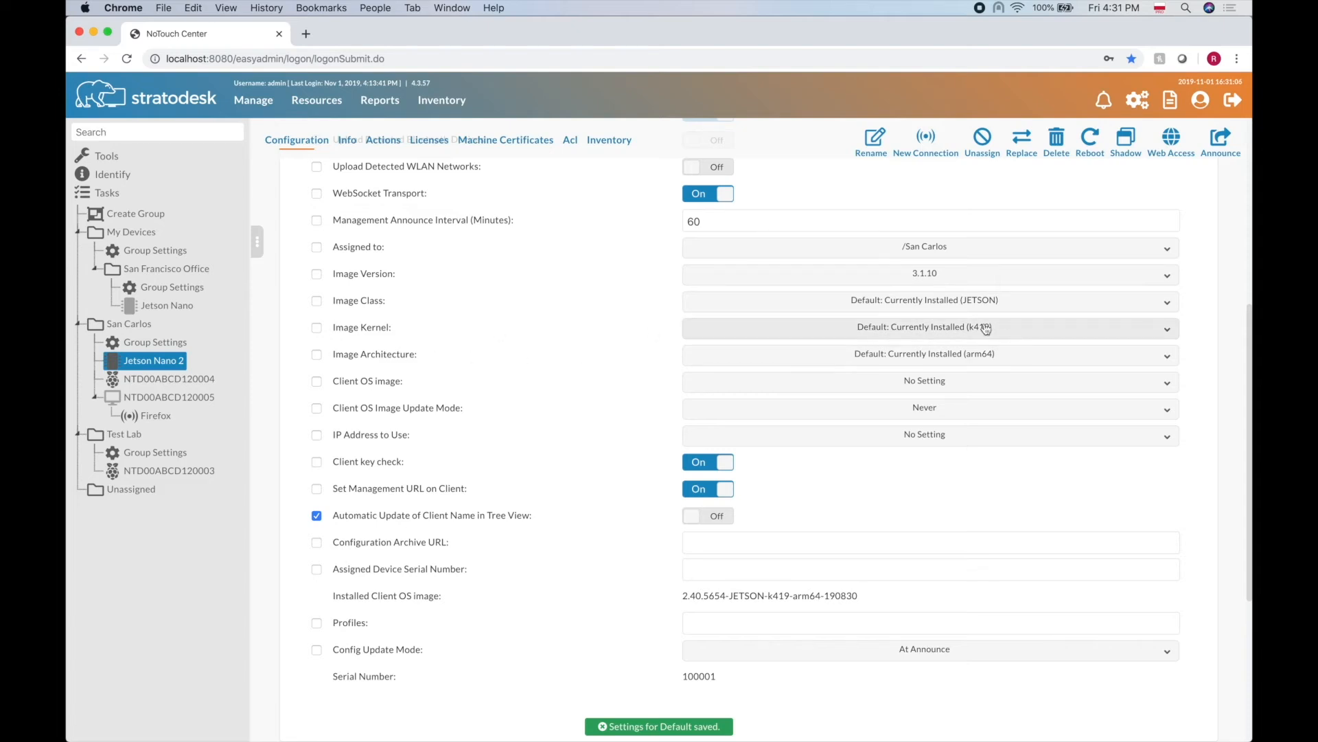
Step: Review the uploaded VDI client images and the list of missing images
{"action": "left_click", "coordinate": [309, 103]}
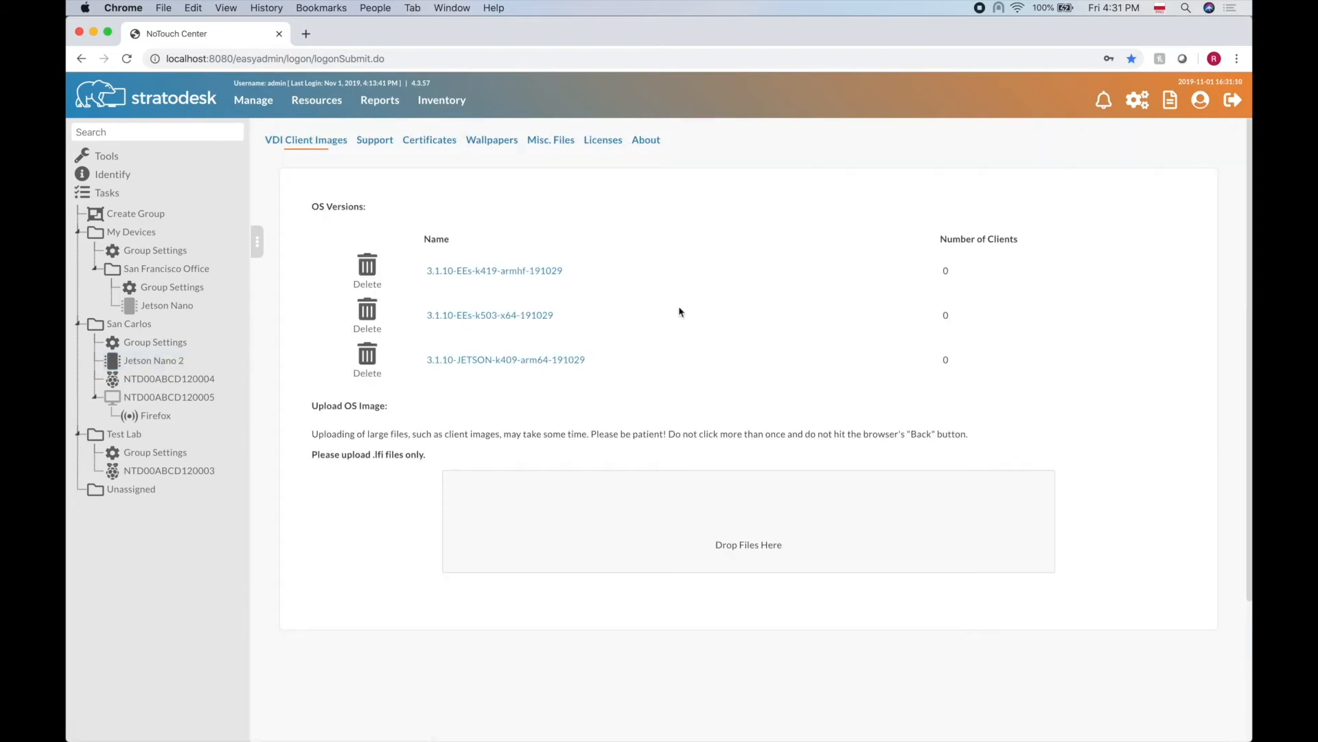
{"action": "scroll", "coordinate": [679, 312], "scroll_direction": "down", "scroll_amount": 1}
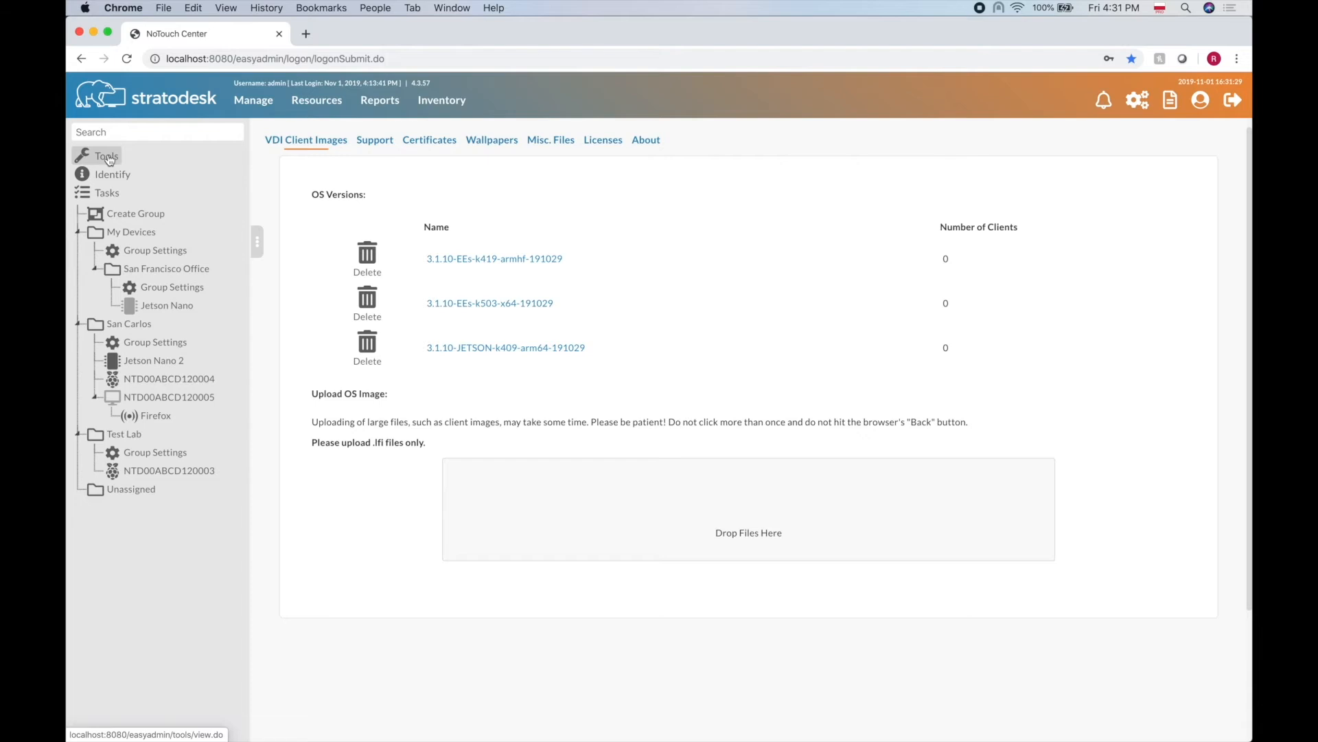
{"action": "left_click", "coordinate": [107, 157]}
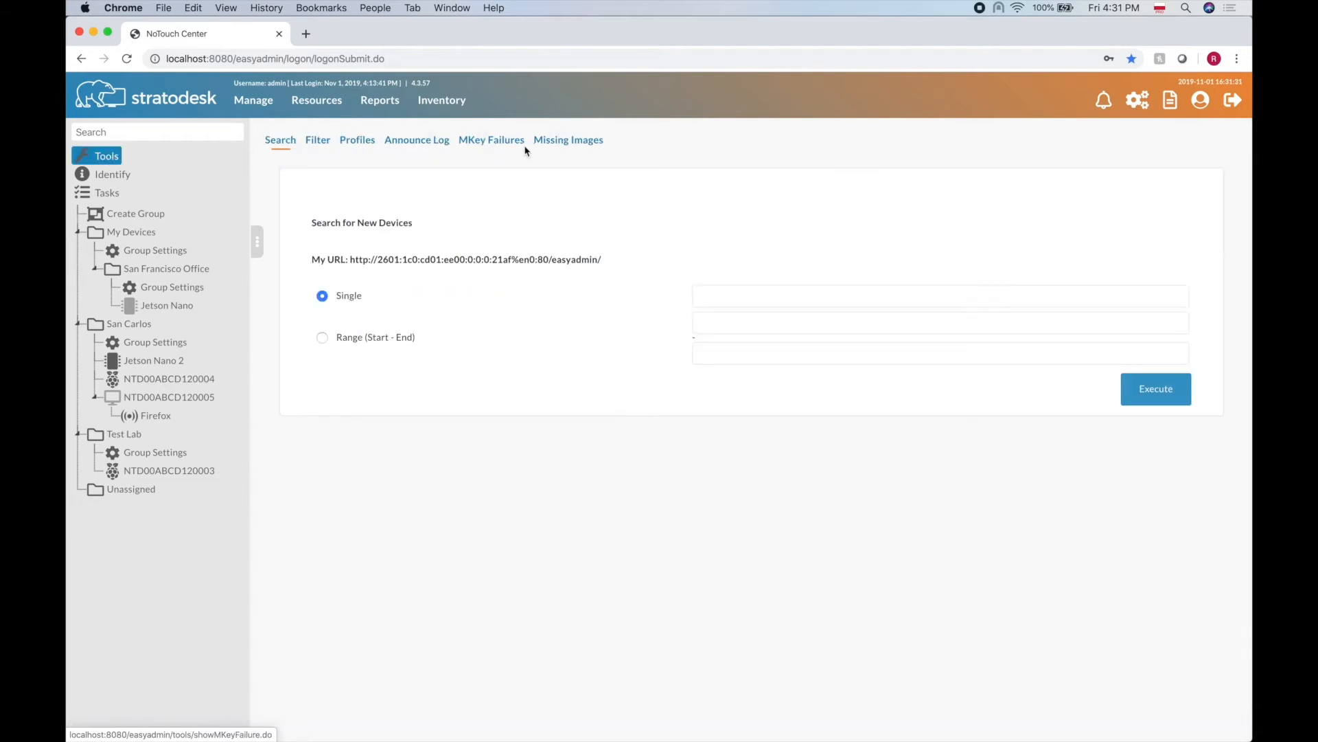
{"action": "left_click", "coordinate": [564, 146]}
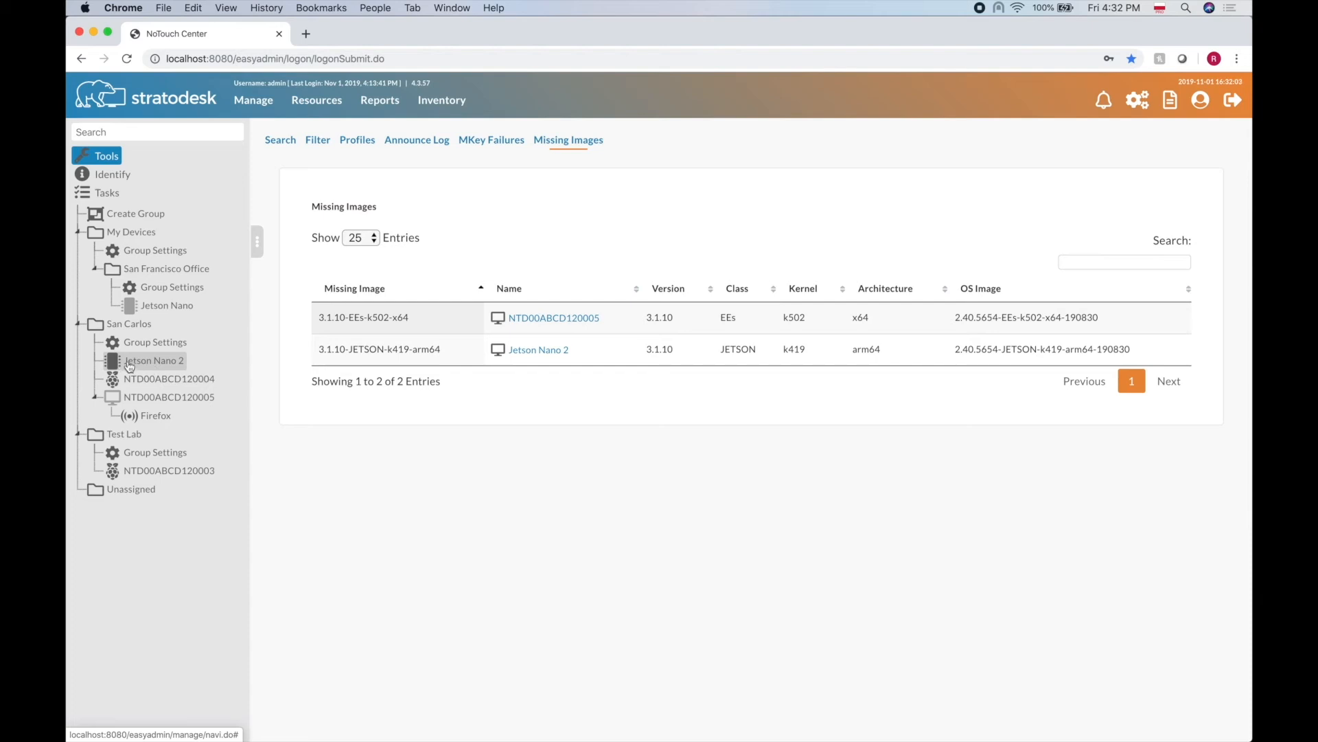
Step: Set Jetson Nano 2's Image Kernel to k409 and check the images matching its settings
{"action": "left_click", "coordinate": [150, 364]}
{"action": "scroll", "coordinate": [534, 424], "scroll_direction": "down", "scroll_amount": 5}
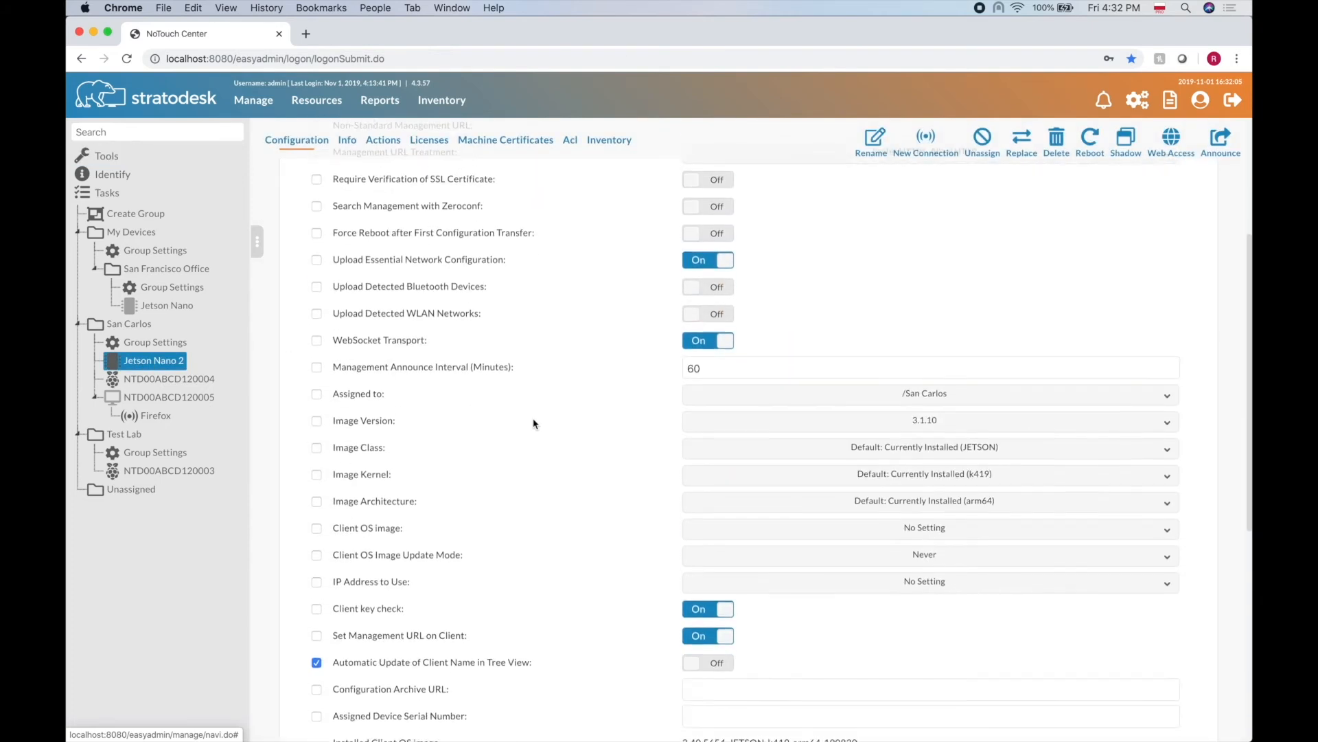
{"action": "left_click", "coordinate": [892, 480]}
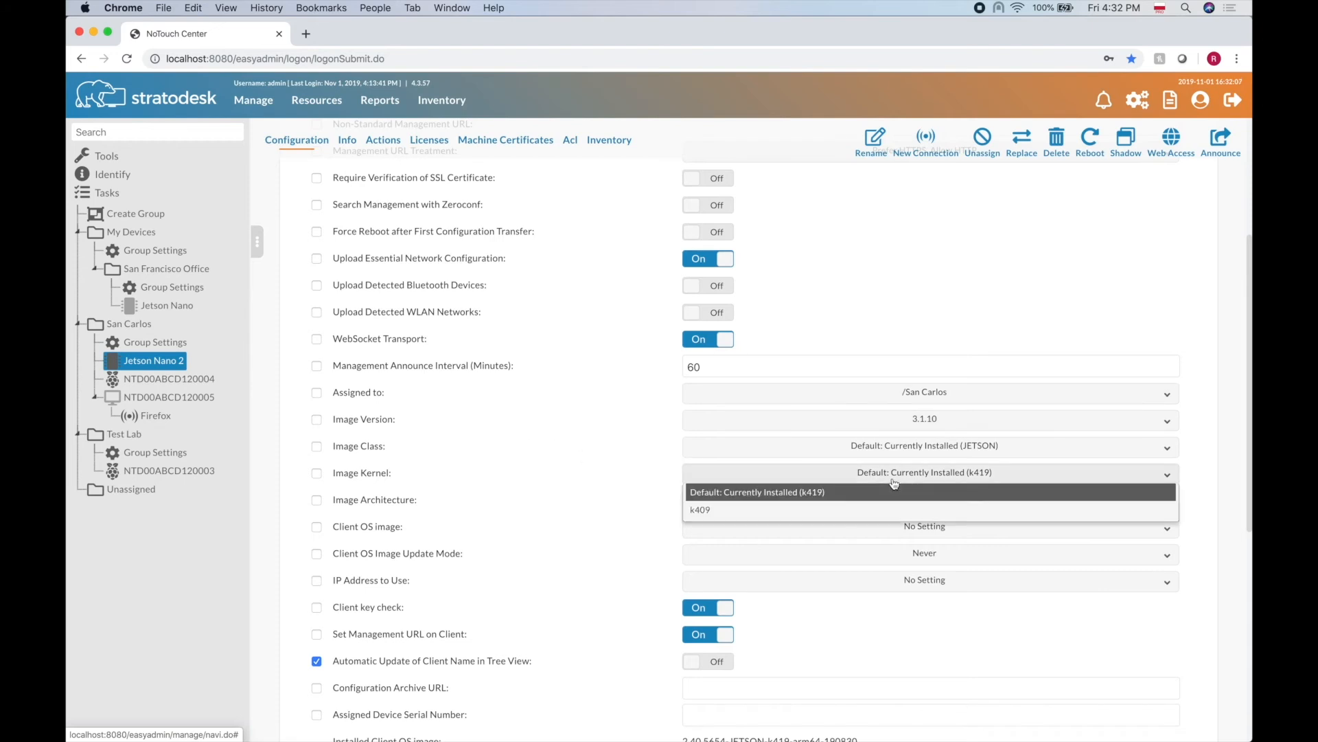
{"action": "left_click", "coordinate": [854, 509]}
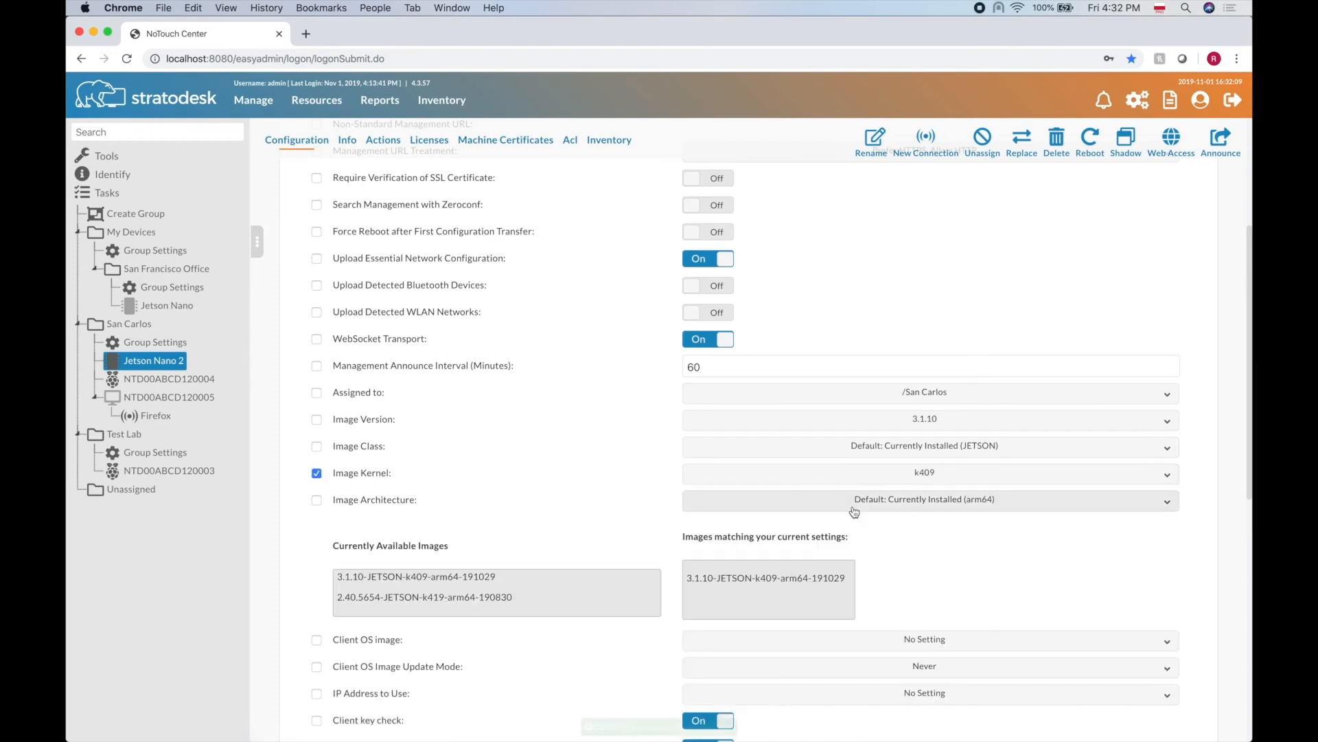
{"action": "scroll", "coordinate": [885, 530], "scroll_direction": "down", "scroll_amount": 3}
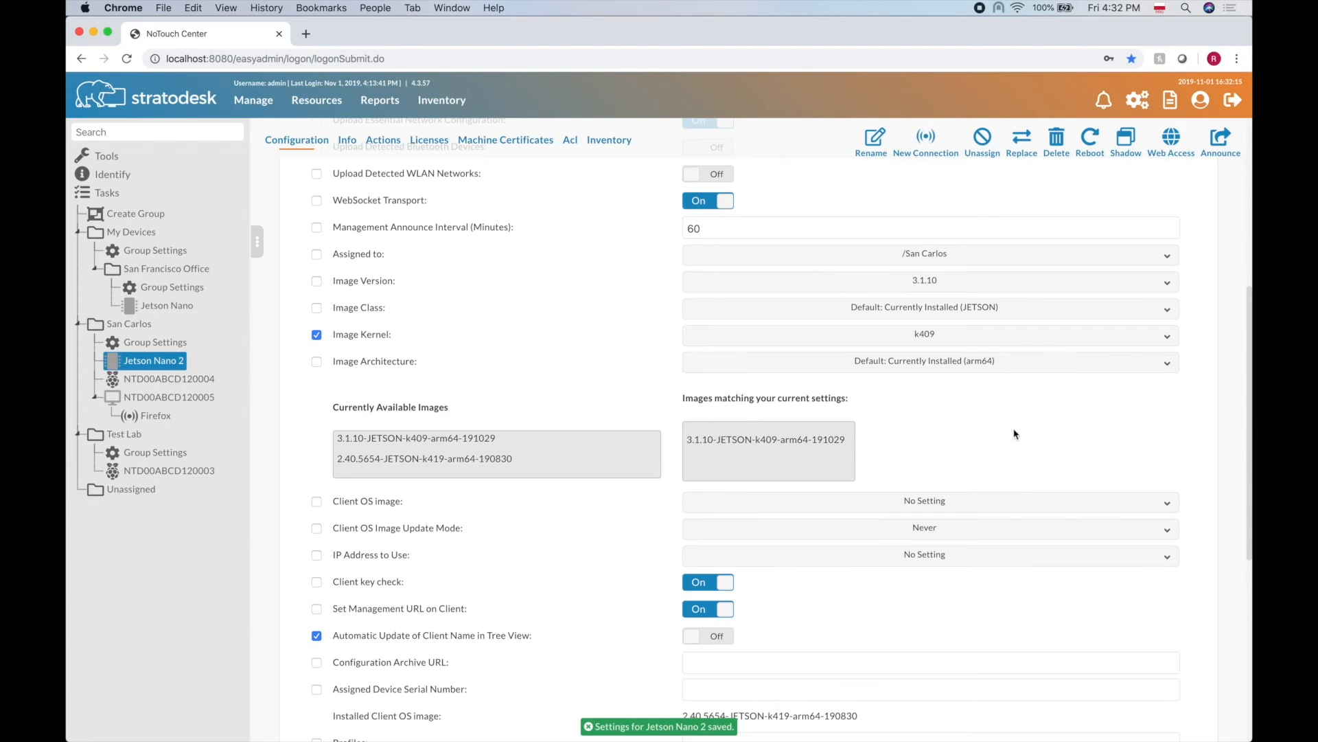
{"action": "scroll", "coordinate": [1011, 434], "scroll_direction": "down", "scroll_amount": 1}
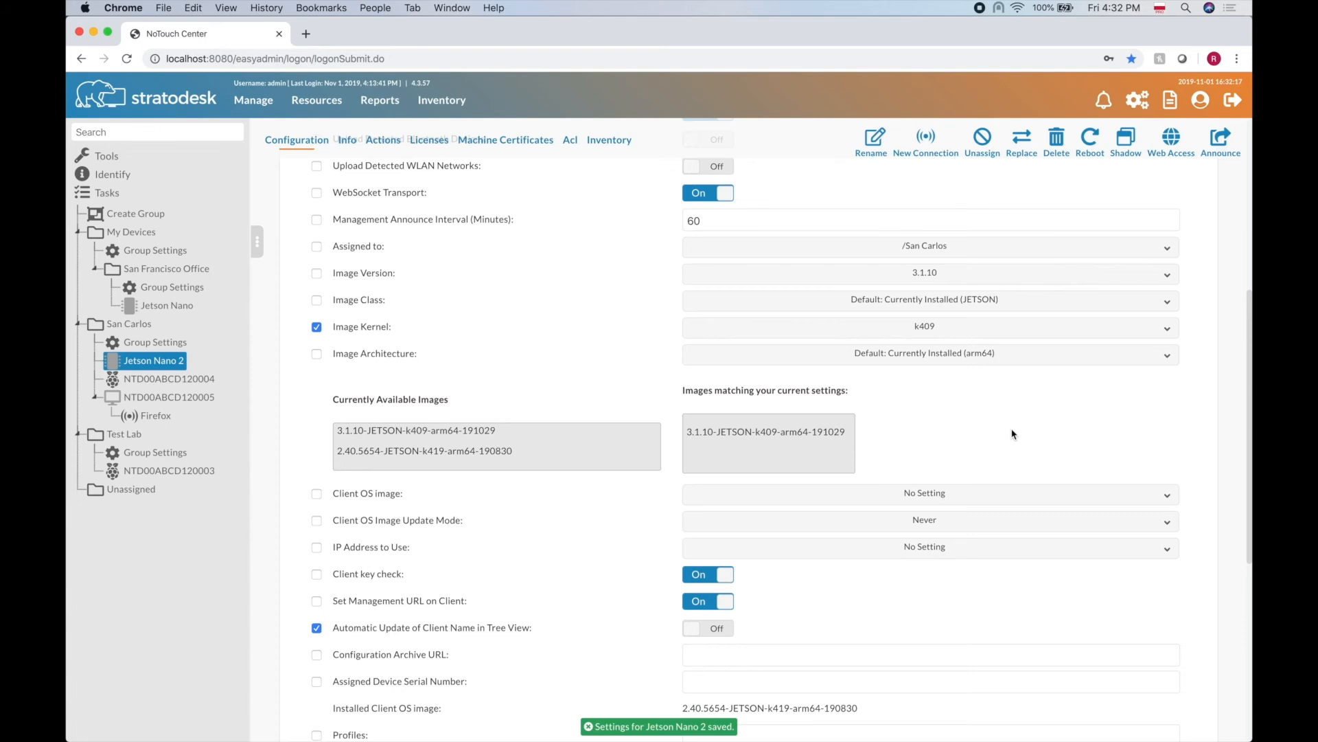
Step: Return Jetson Nano 2's Image Kernel to Default: Currently Installed (k419) and check the missing images list
{"action": "left_click", "coordinate": [935, 328]}
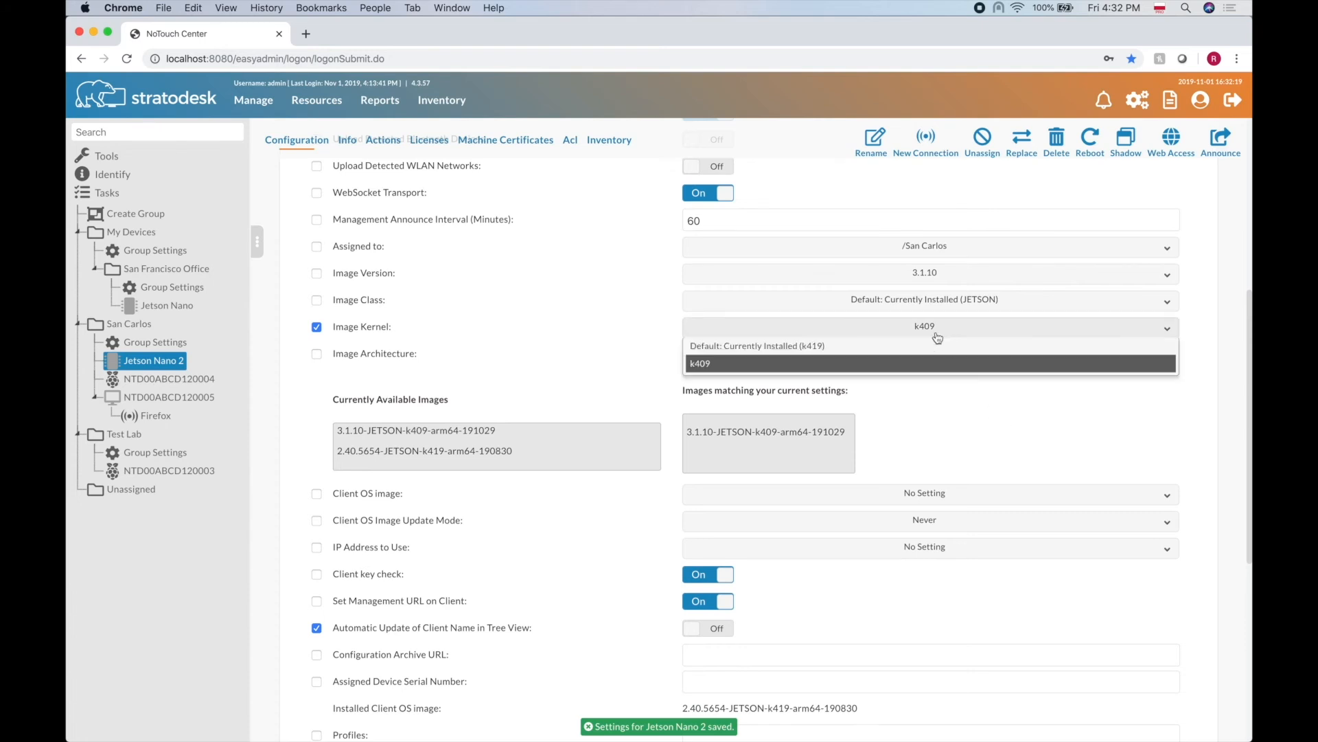
{"action": "left_click", "coordinate": [894, 346]}
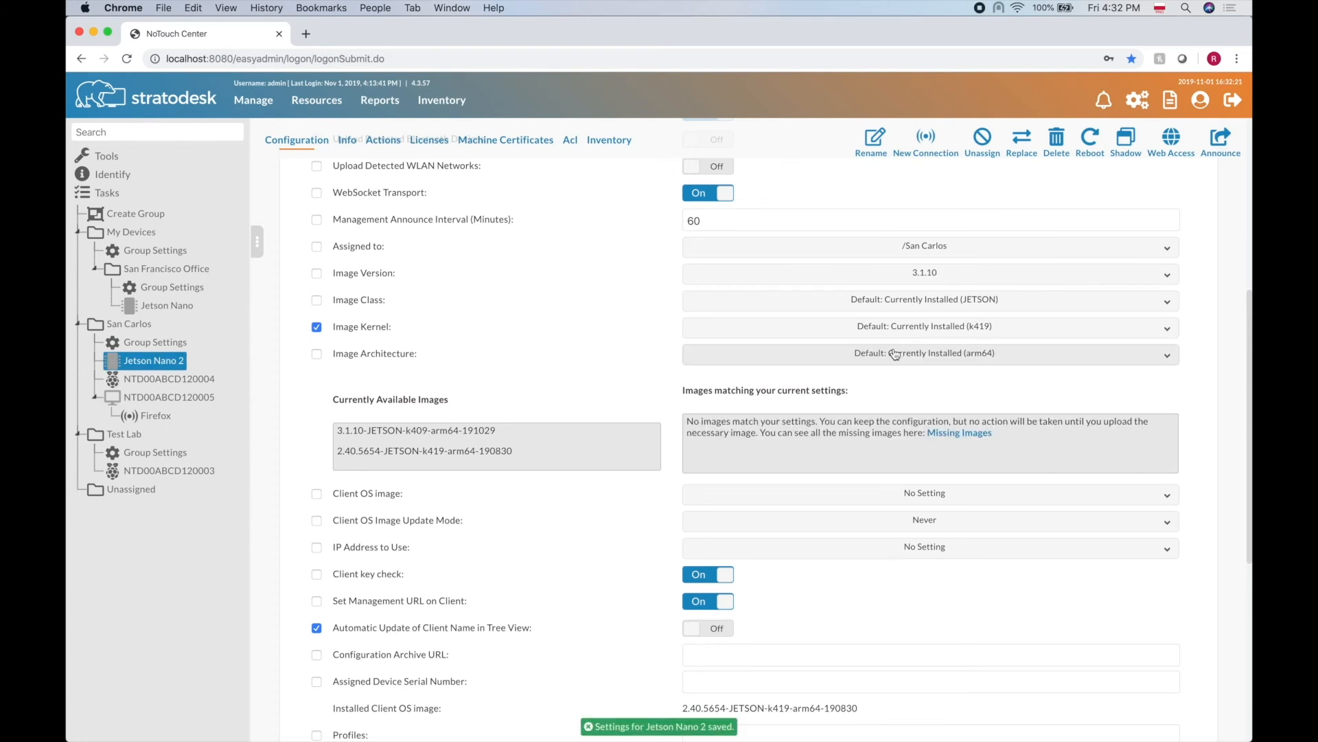
{"action": "left_click", "coordinate": [968, 434]}
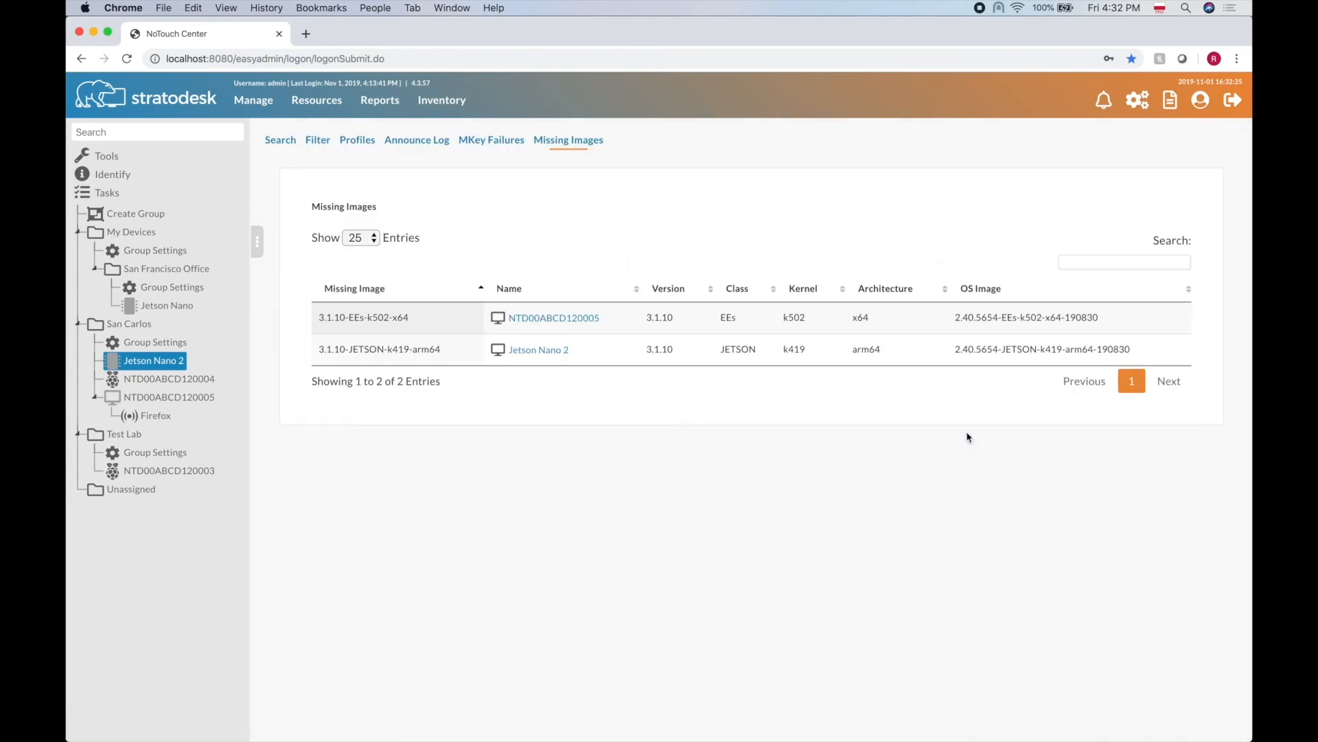
{"action": "left_click", "coordinate": [148, 360]}
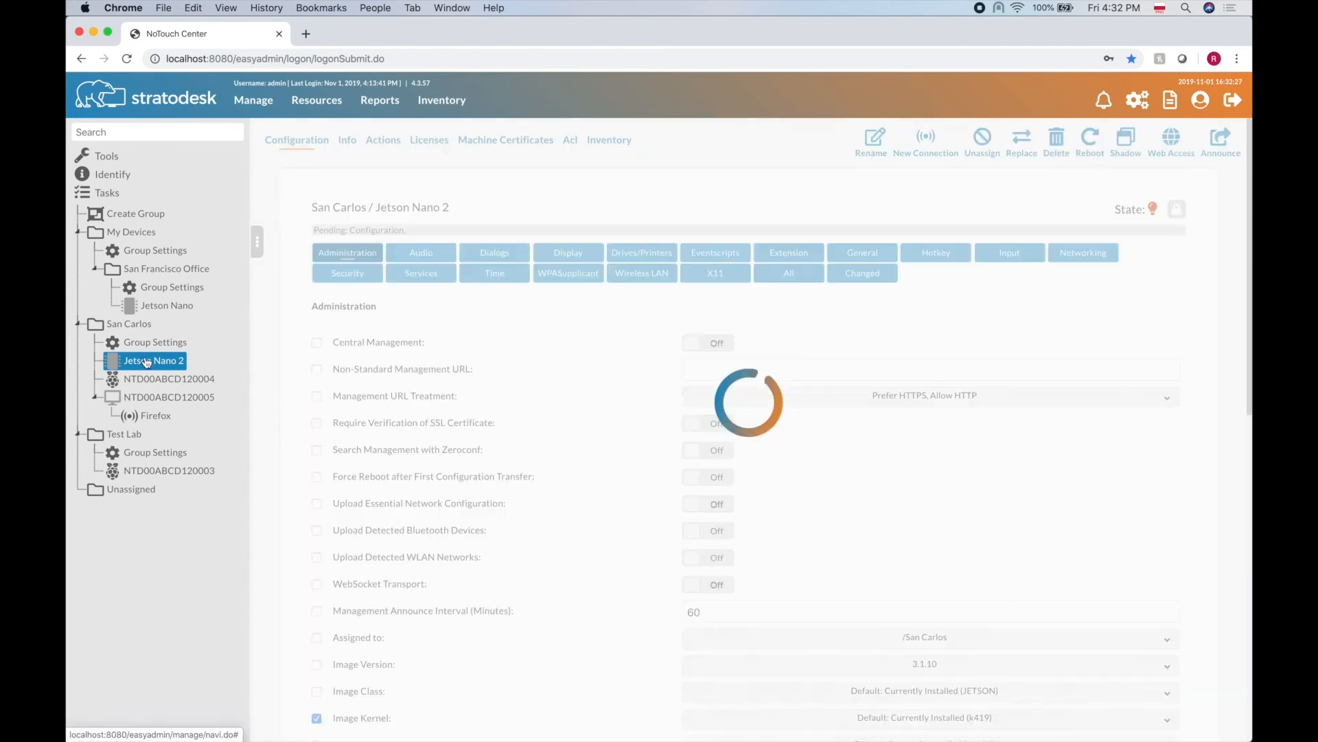
{"action": "scroll", "coordinate": [682, 417], "scroll_direction": "down", "scroll_amount": 3}
Step: Set the Image Kernel of device NTD00ABCD120005 in the San Carlos group to k503
{"action": "left_click", "coordinate": [168, 397]}
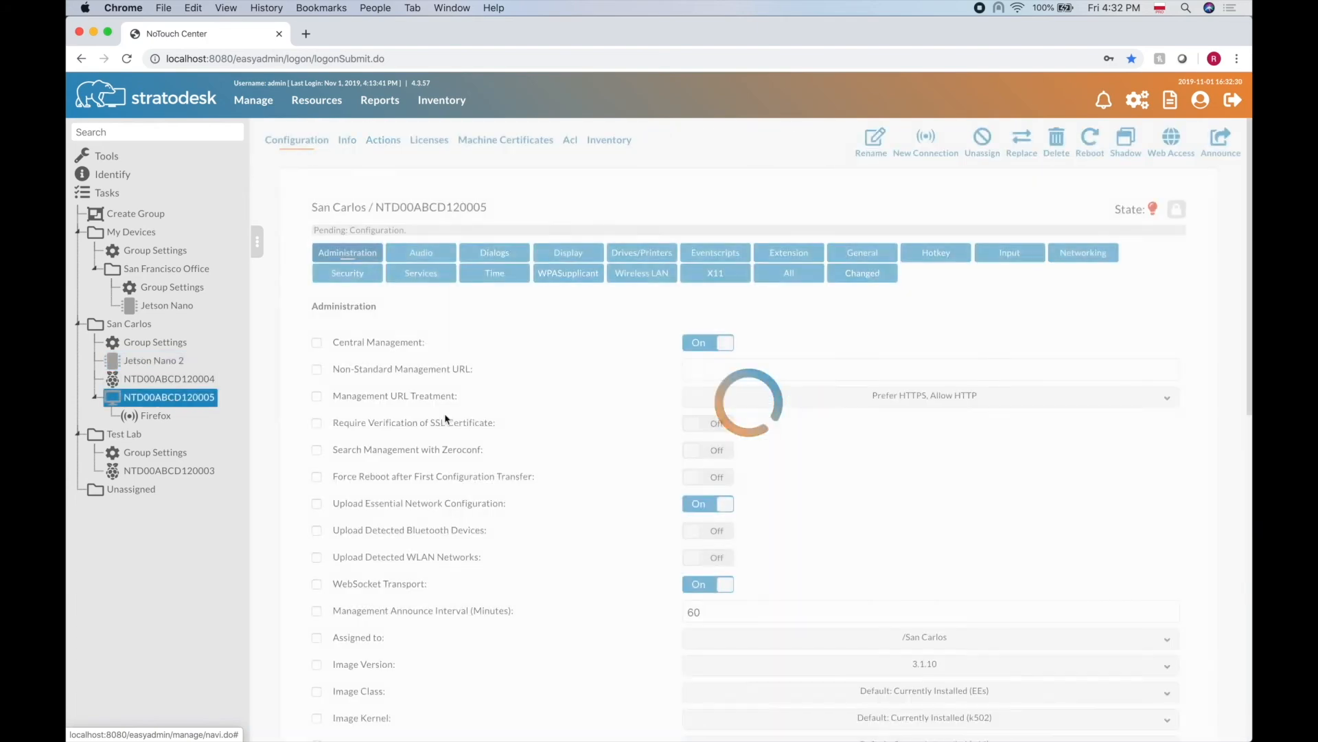
{"action": "scroll", "coordinate": [739, 474], "scroll_direction": "down", "scroll_amount": 3}
{"action": "scroll", "coordinate": [739, 474], "scroll_direction": "down", "scroll_amount": 1}
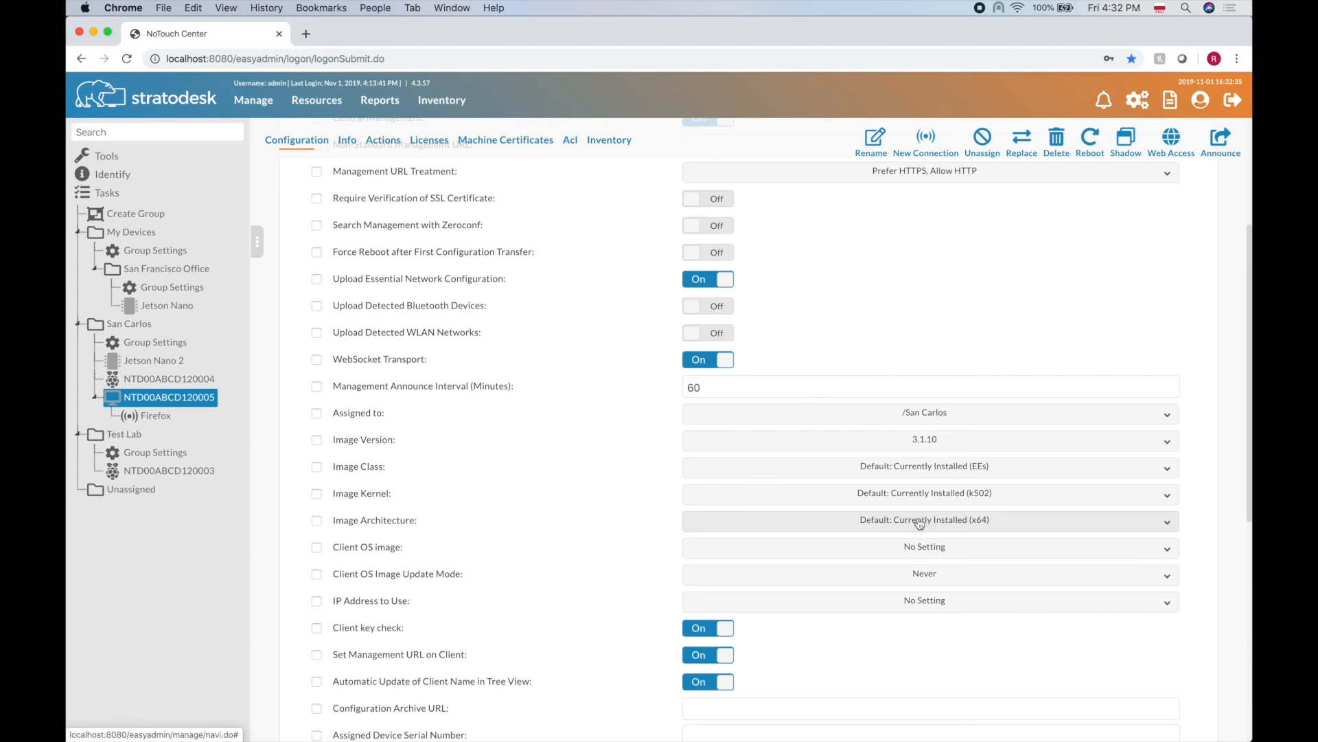
{"action": "scroll", "coordinate": [920, 523], "scroll_direction": "down", "scroll_amount": 3}
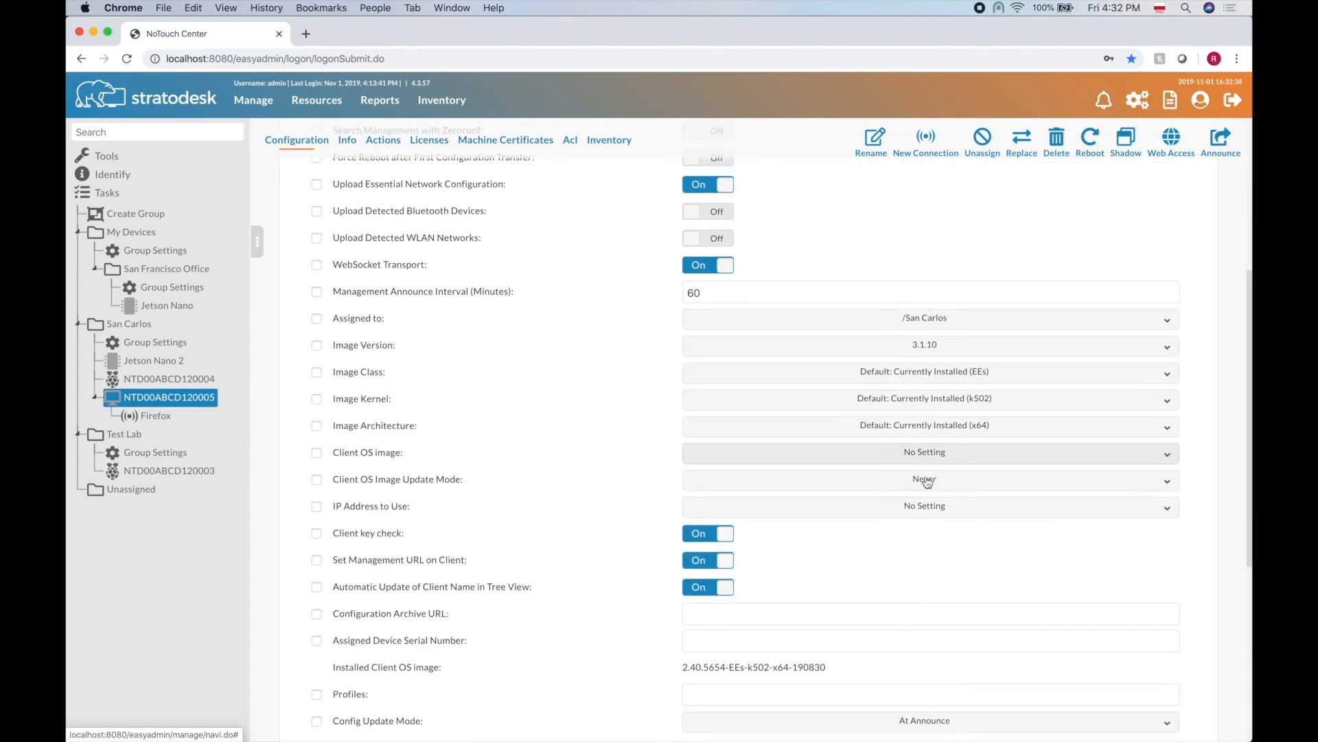
{"action": "left_click", "coordinate": [975, 403]}
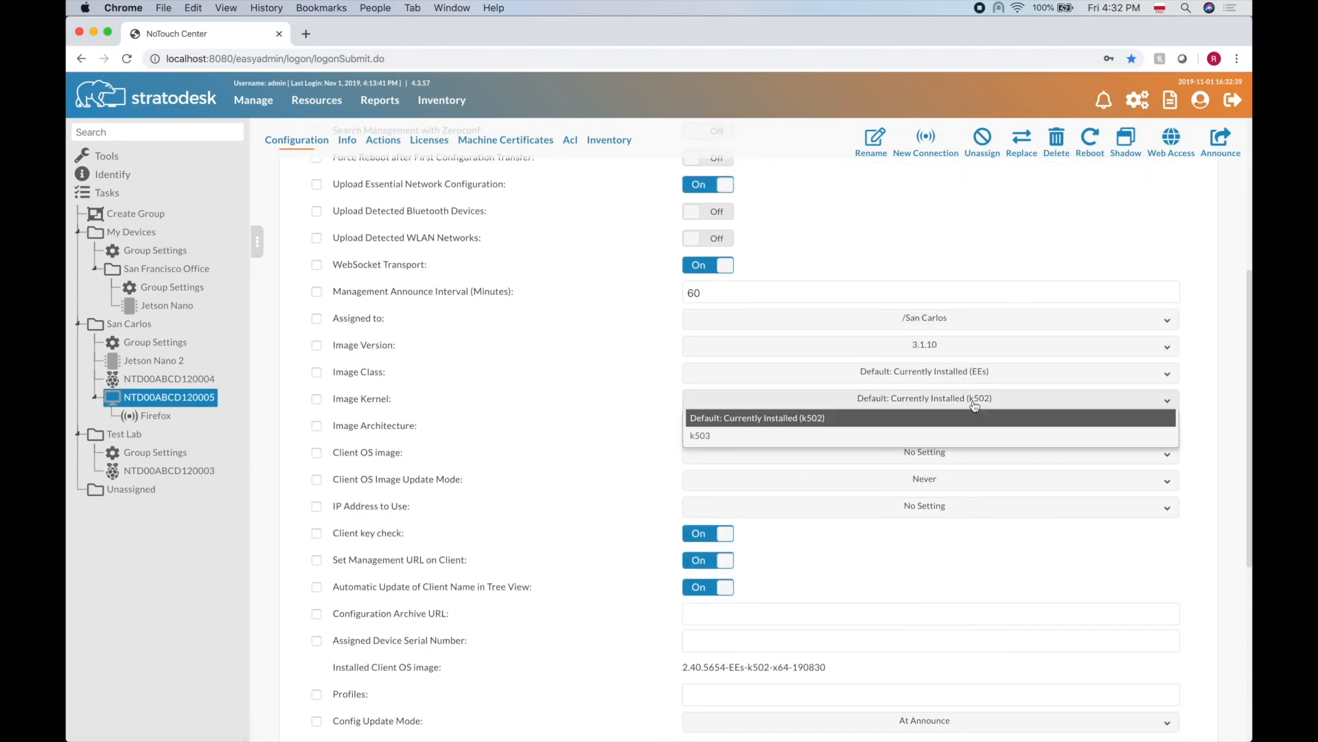
{"action": "left_click", "coordinate": [961, 405]}
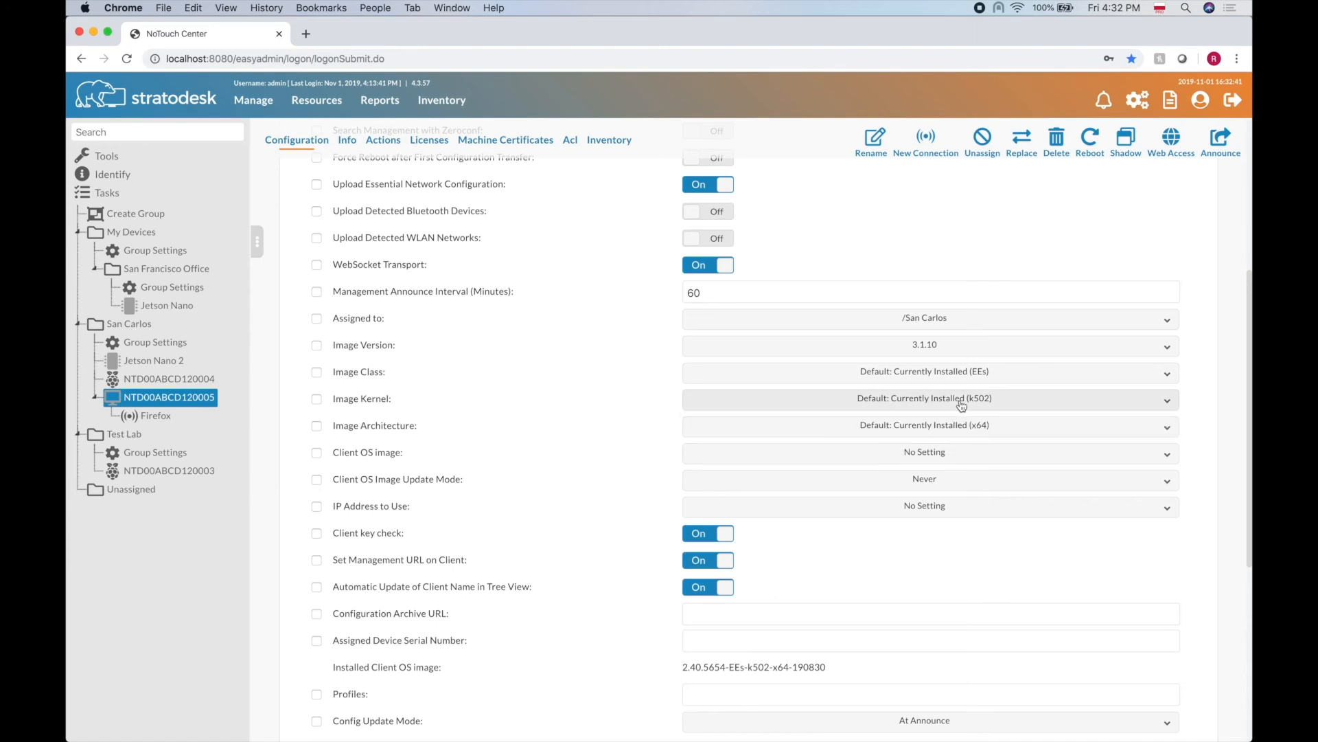
{"action": "left_click", "coordinate": [961, 405]}
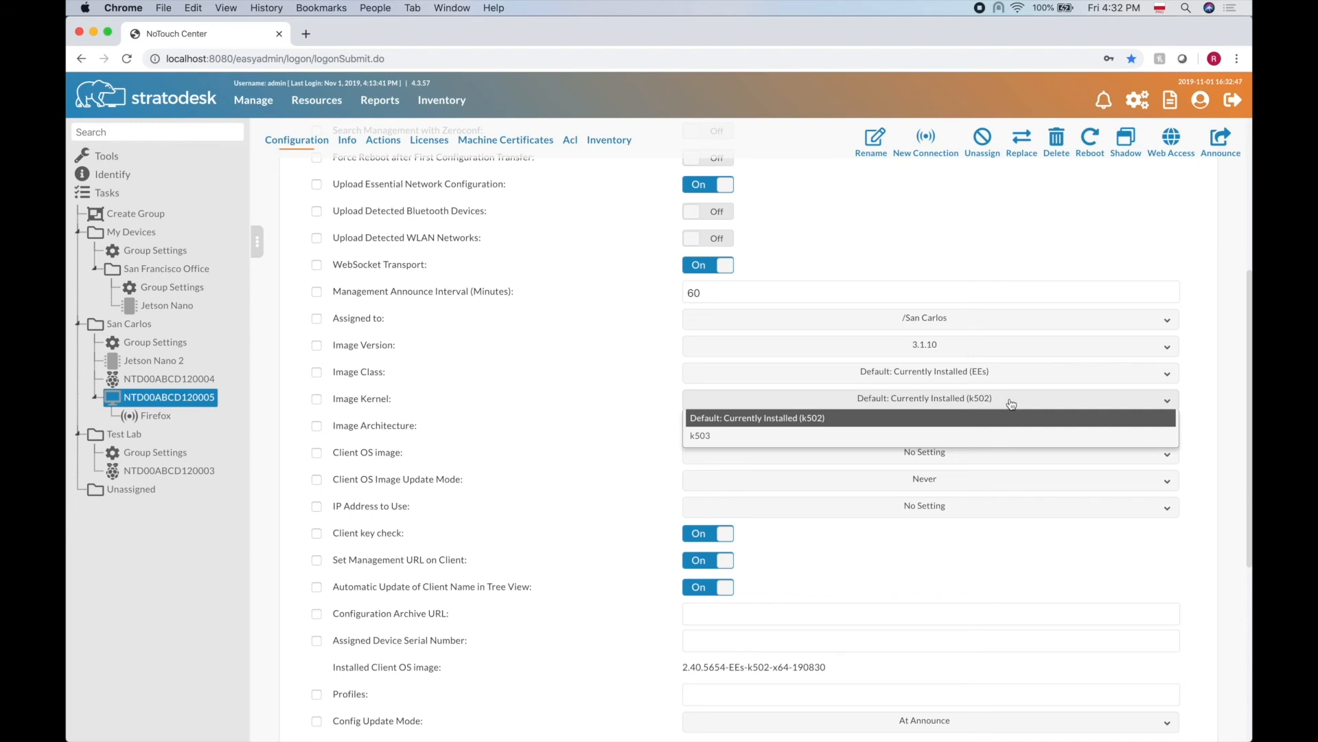
{"action": "left_click", "coordinate": [968, 436]}
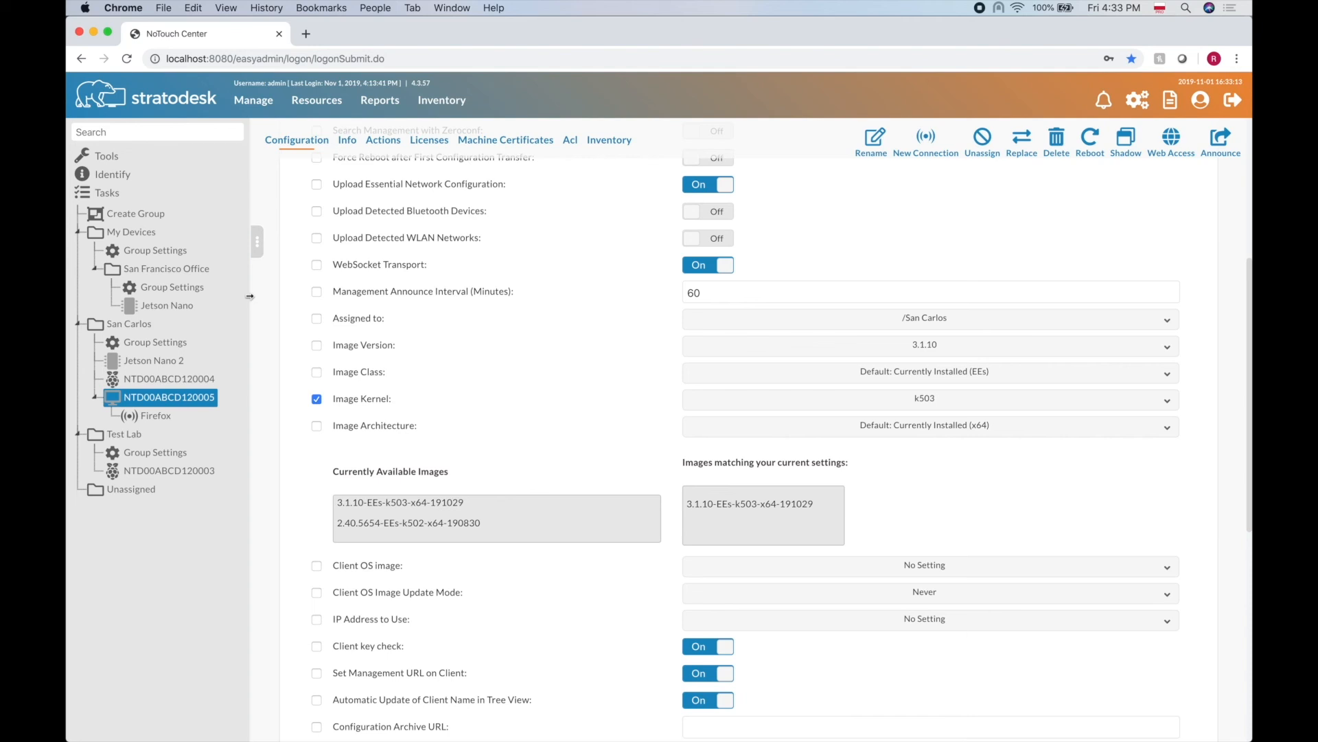
Step: Review the image settings and installed client OS image of device NTD00ABCD120004
{"action": "left_click", "coordinate": [170, 379]}
{"action": "scroll", "coordinate": [715, 456], "scroll_direction": "down", "scroll_amount": 4}
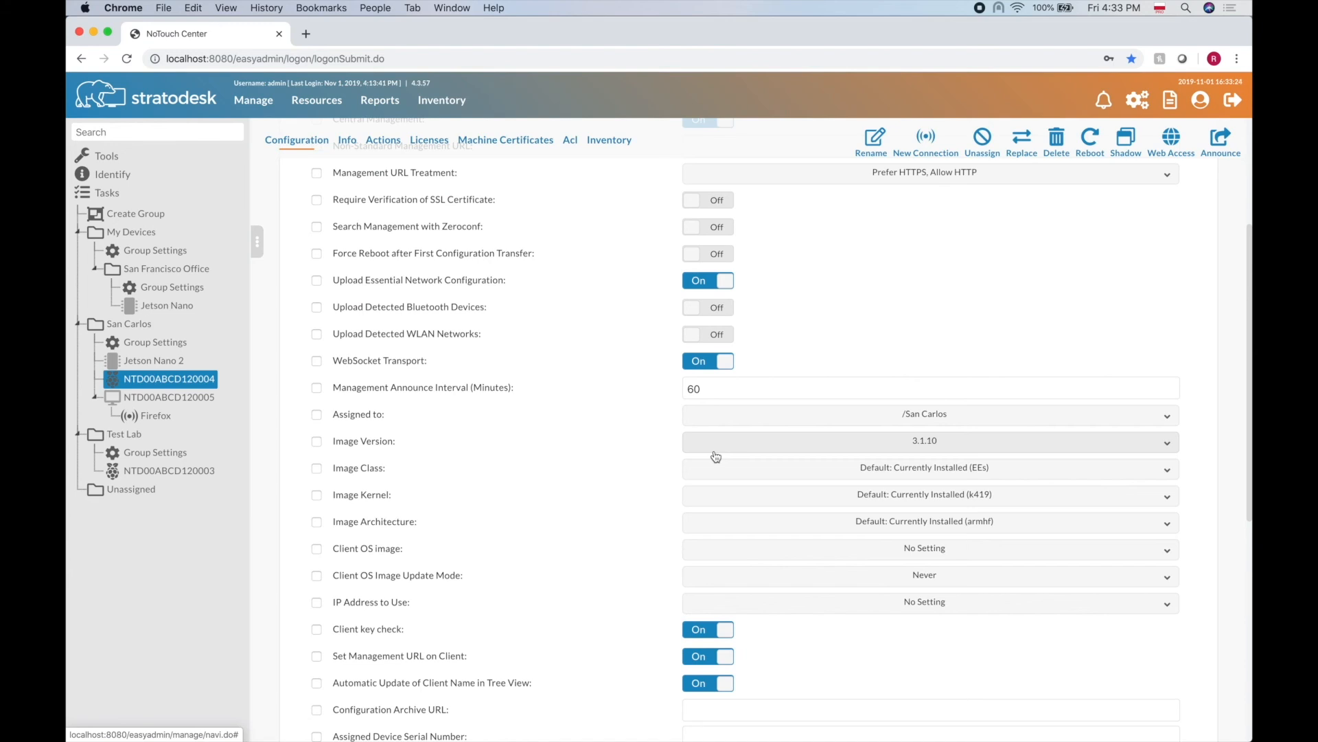
{"action": "scroll", "coordinate": [715, 457], "scroll_direction": "down", "scroll_amount": 4}
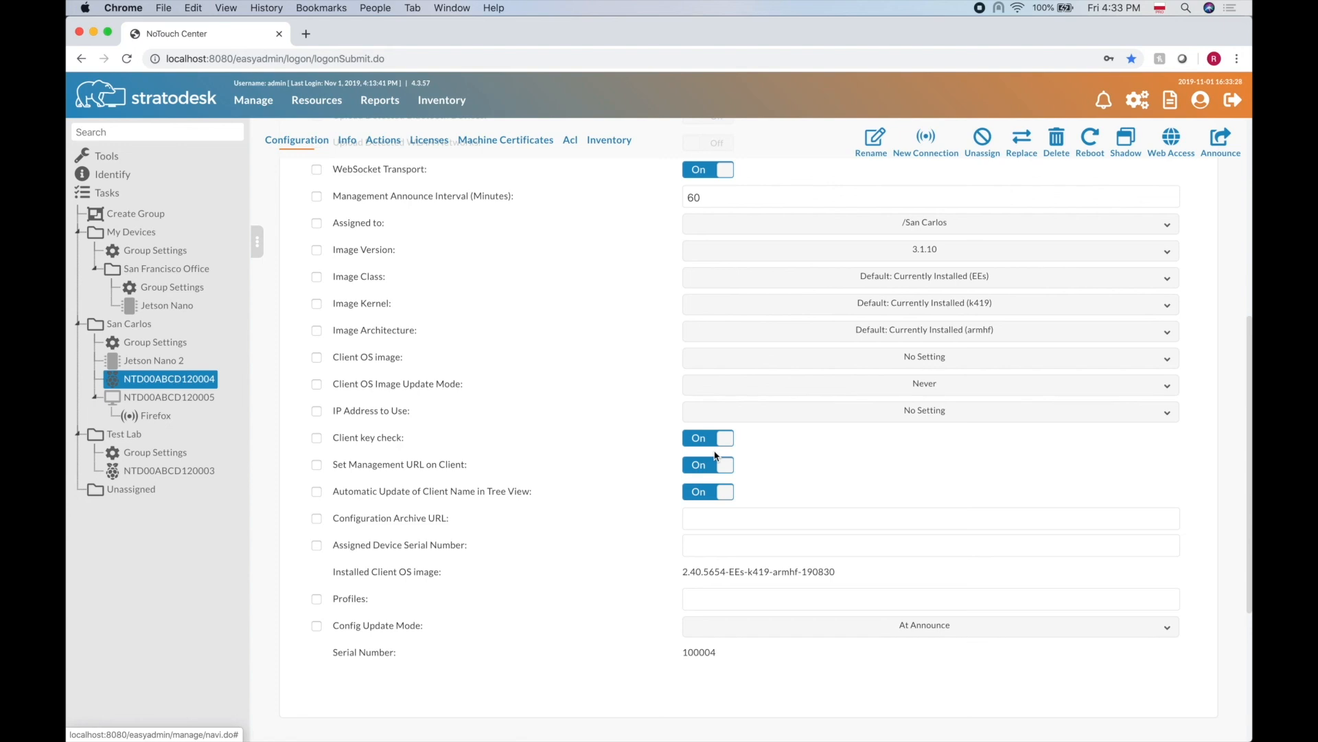
{"action": "scroll", "coordinate": [742, 529], "scroll_direction": "down", "scroll_amount": 2}
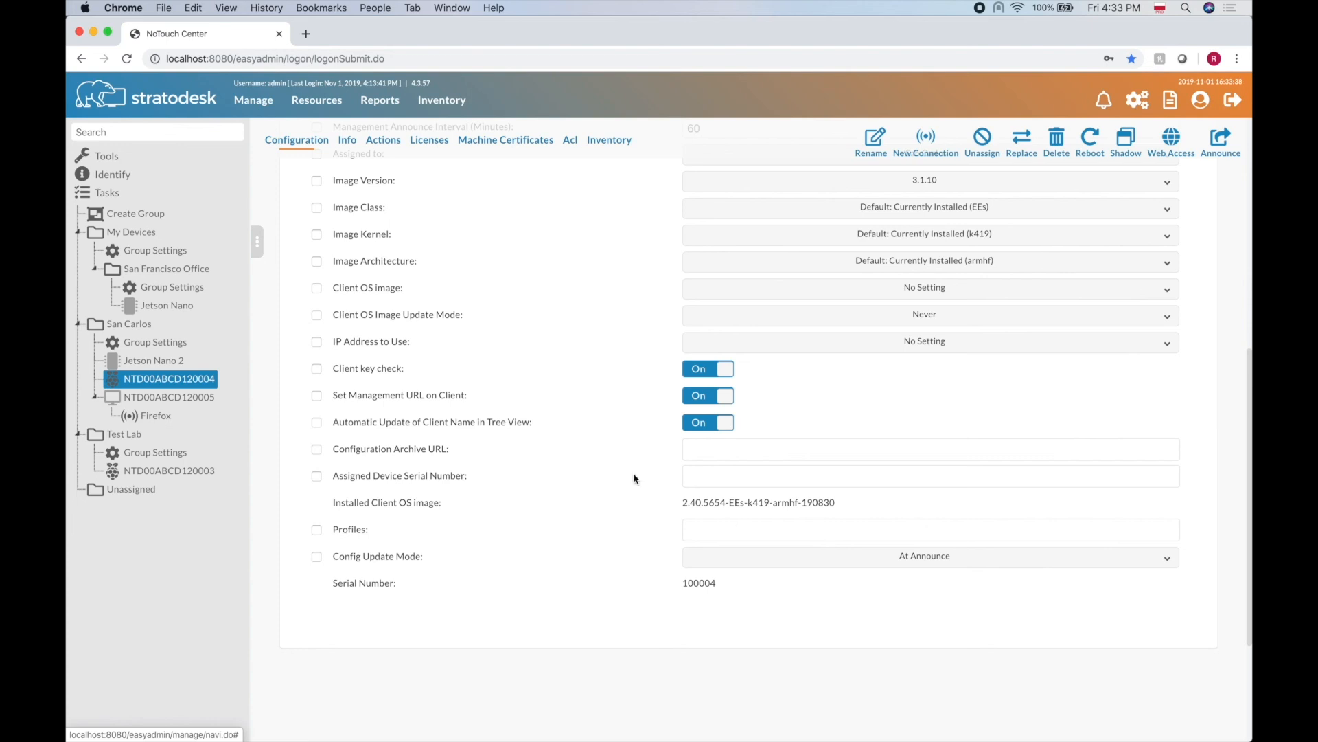
Step: Recheck the missing images list and open the Jetson Nano 2 image settings from its entry
{"action": "left_click", "coordinate": [108, 159]}
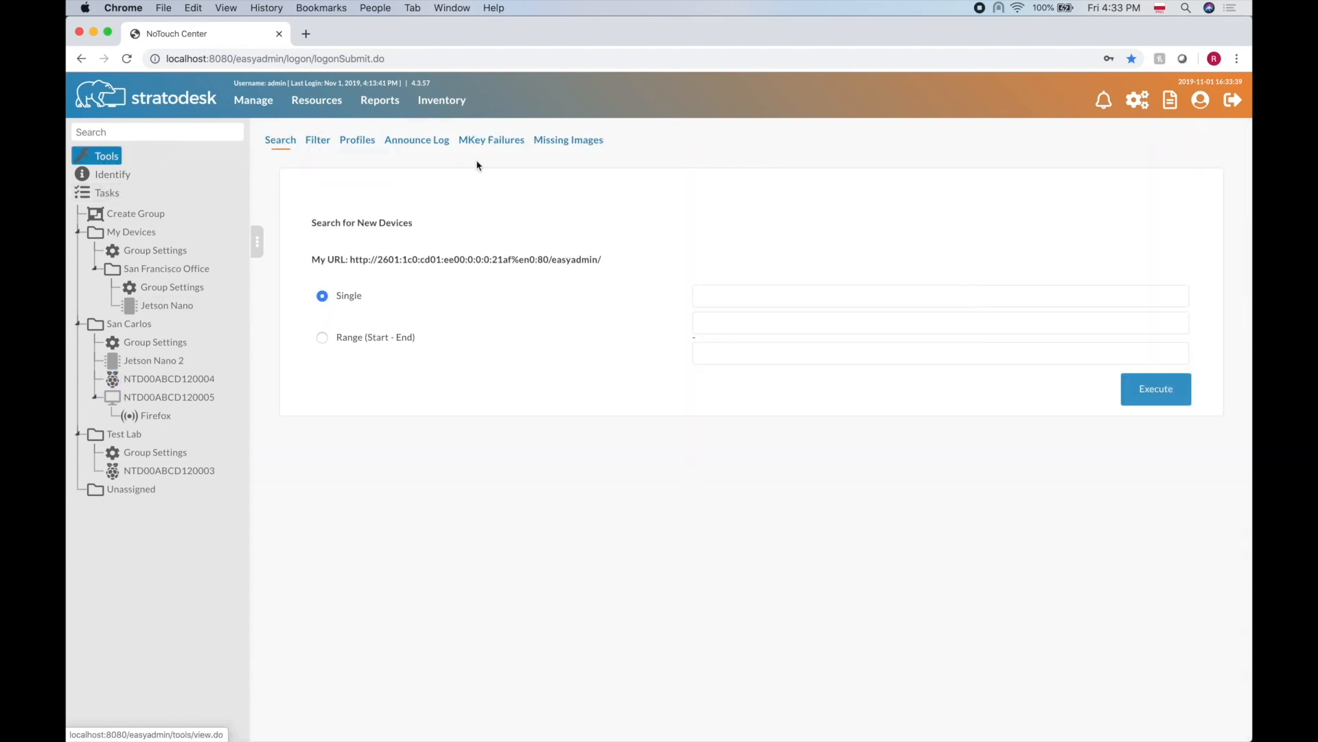
{"action": "left_click", "coordinate": [558, 141]}
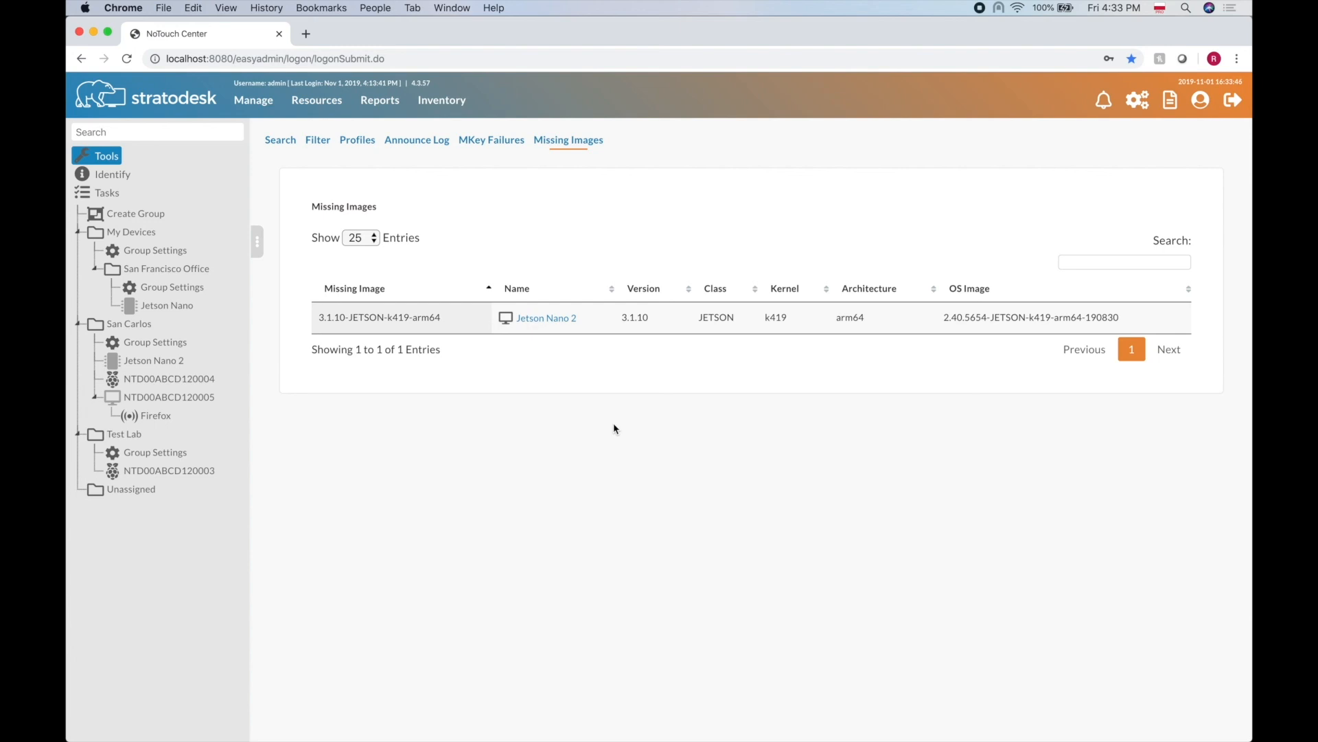
{"action": "left_click", "coordinate": [551, 319]}
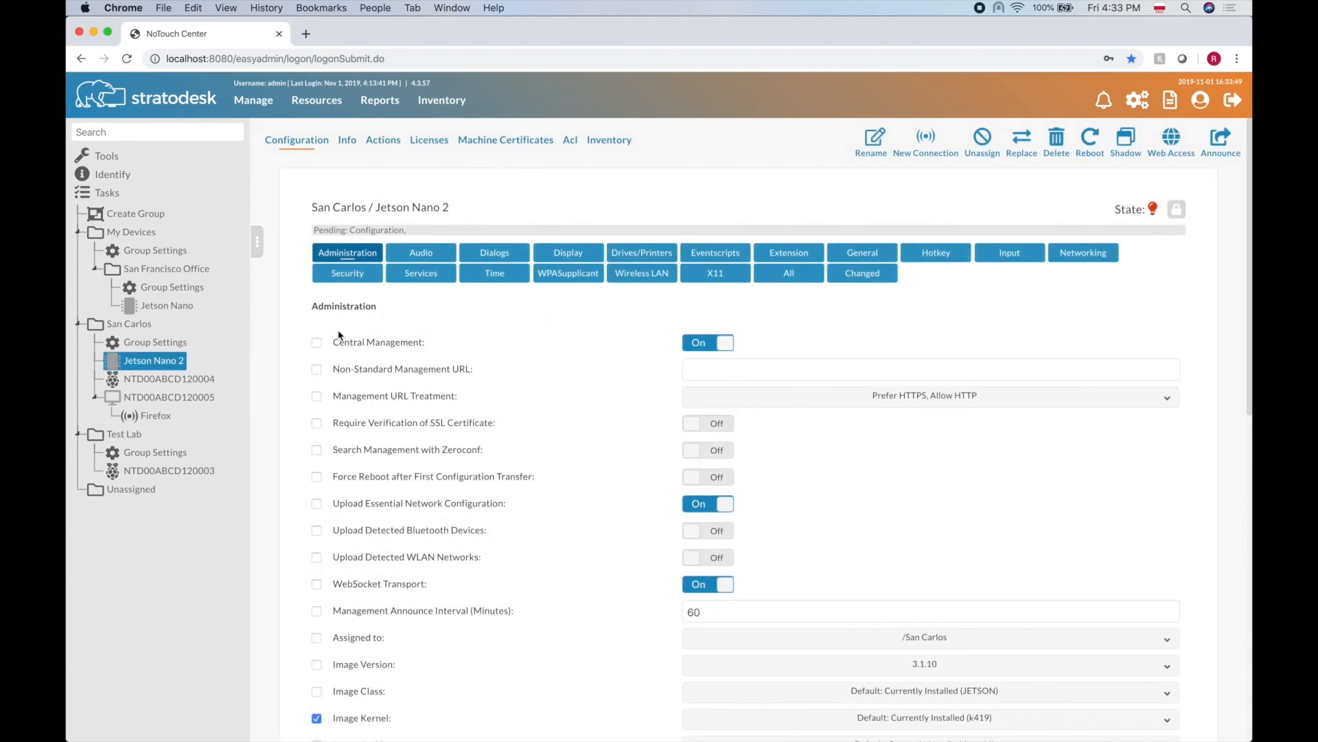
{"action": "scroll", "coordinate": [587, 437], "scroll_direction": "down", "scroll_amount": 7}
{"action": "scroll", "coordinate": [587, 437], "scroll_direction": "up", "scroll_amount": 4}
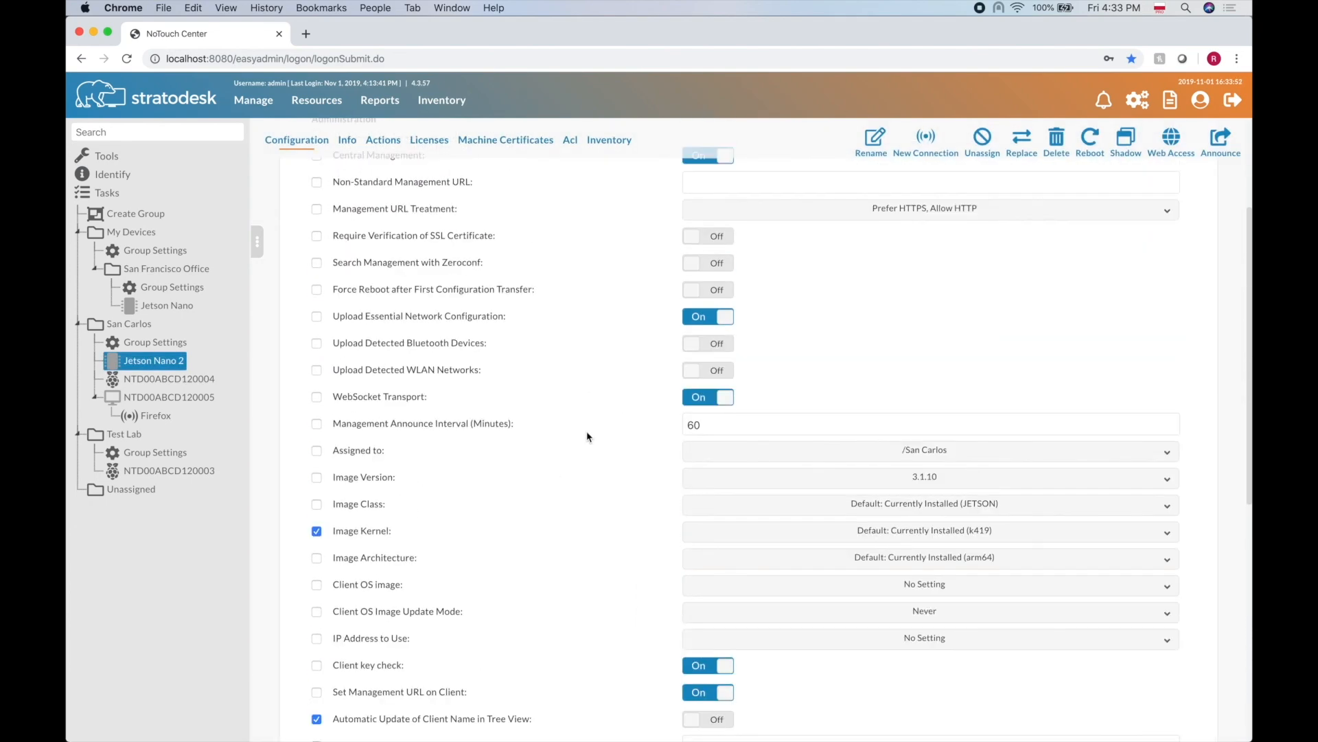